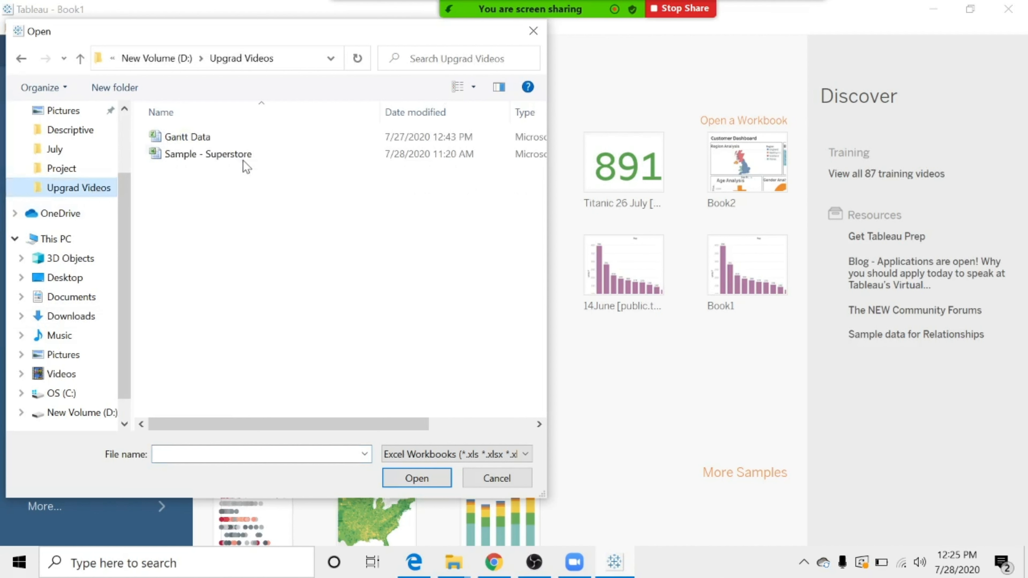
# Connect to the Sample - Superstore Excel workbook and add its Orders sheet to the data source.
pyautogui.click(243, 156)
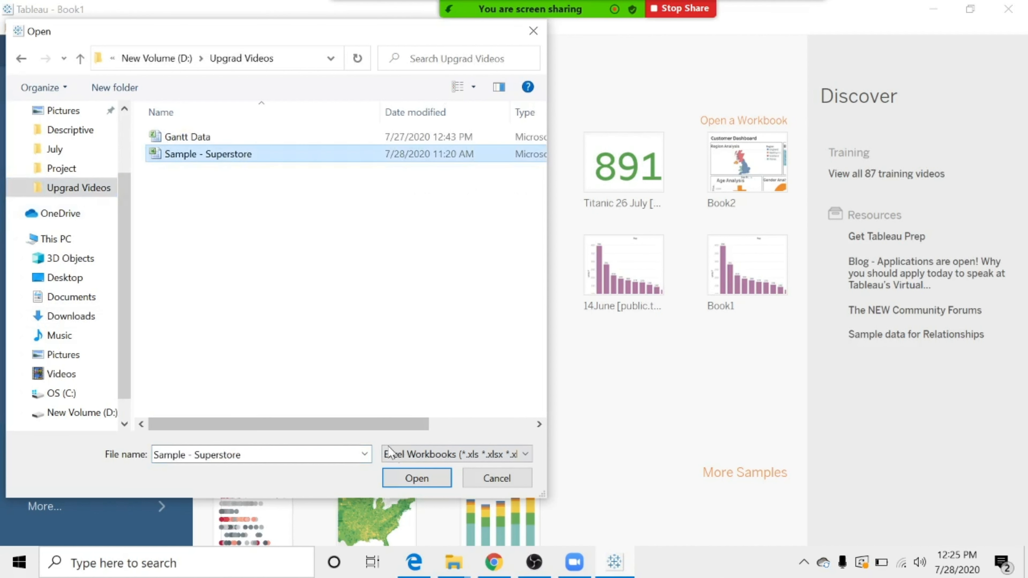
pyautogui.click(417, 478)
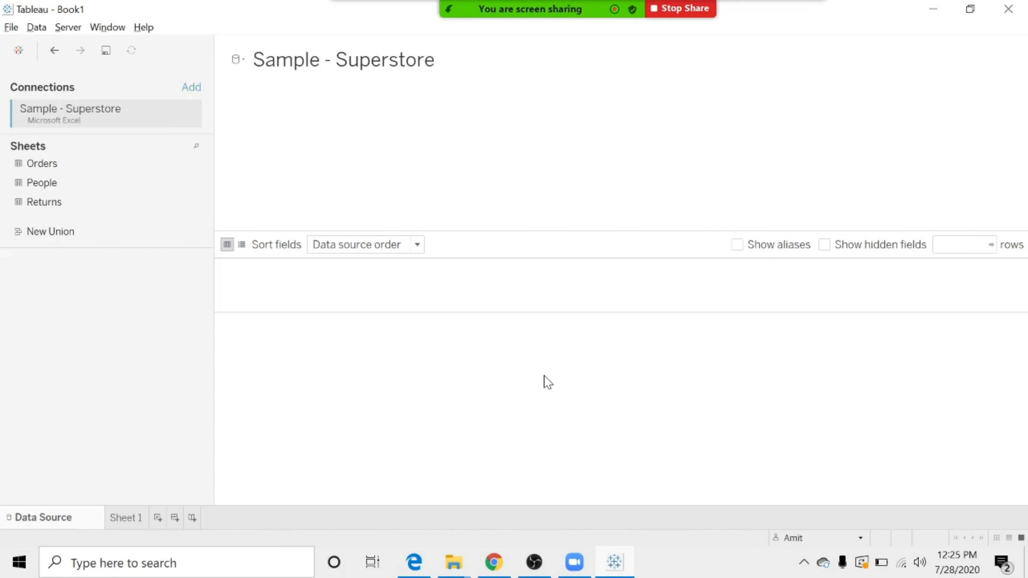
pyautogui.moveTo(34, 171); pyautogui.dragTo(285, 158)
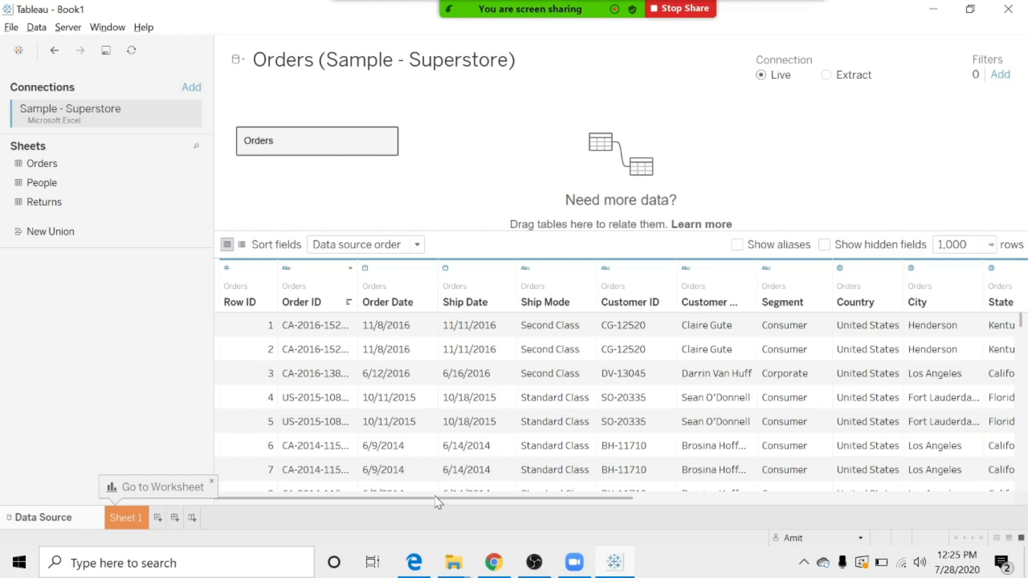
pyautogui.moveTo(437, 498); pyautogui.dragTo(802, 494)
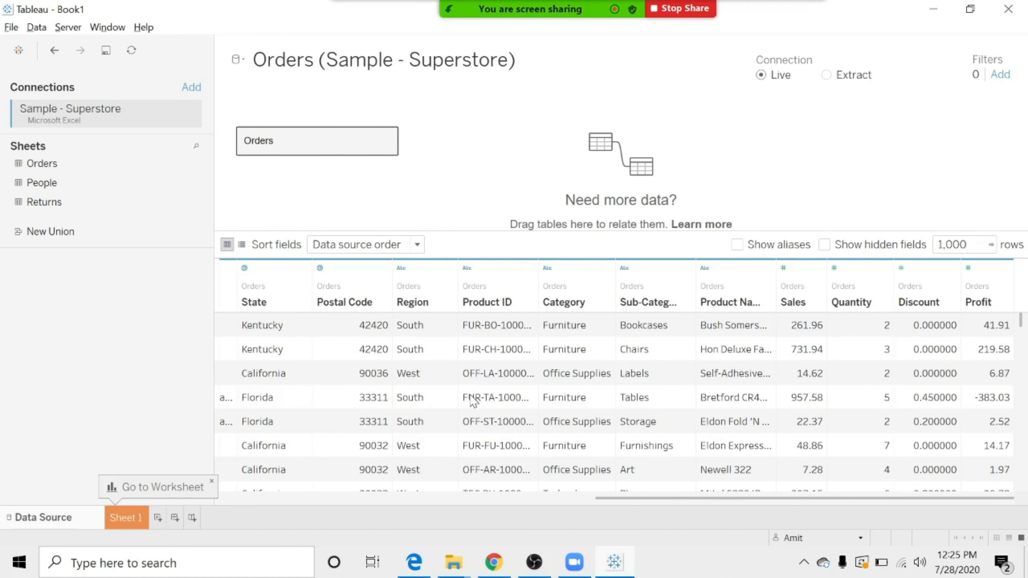
# Build a Sales by Category bar chart on Sheet 1, with Category in Columns and Sales in Rows.
pyautogui.click(133, 518)
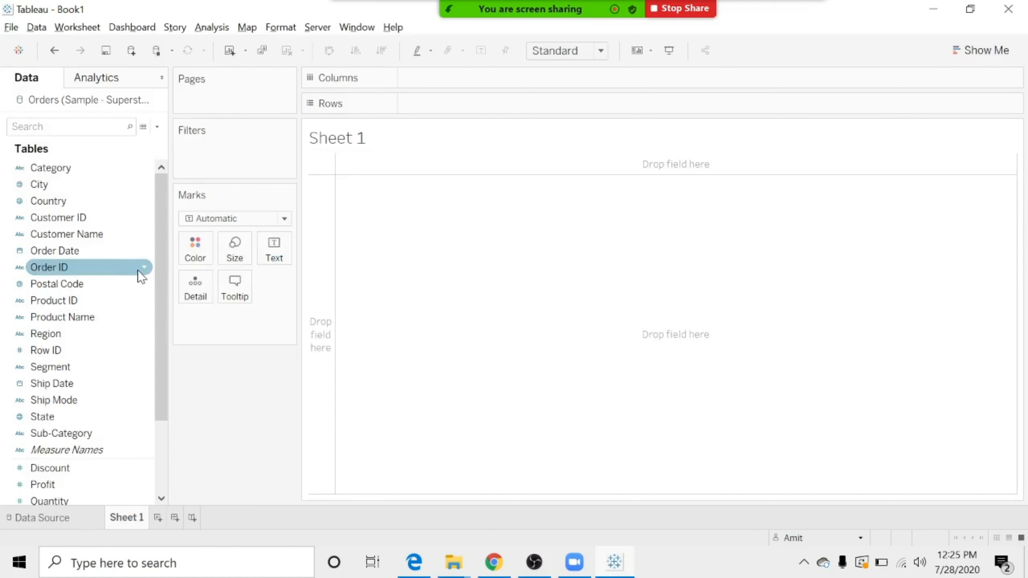
pyautogui.moveTo(160, 271)
pyautogui.mouseDown()
pyautogui.moveTo(164, 298)
pyautogui.moveTo(162, 265)
pyautogui.mouseUp()
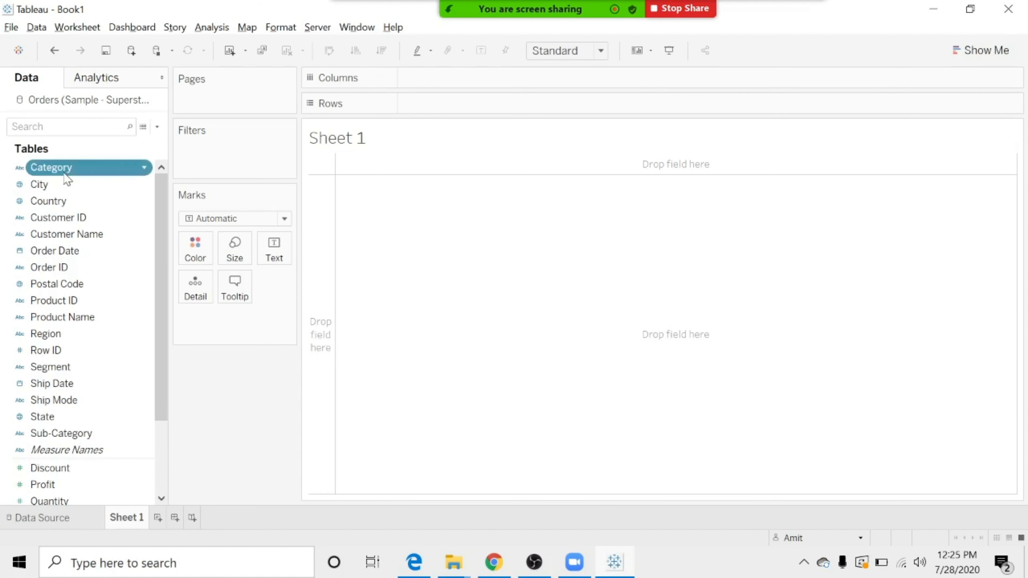
pyautogui.moveTo(66, 178); pyautogui.dragTo(450, 87)
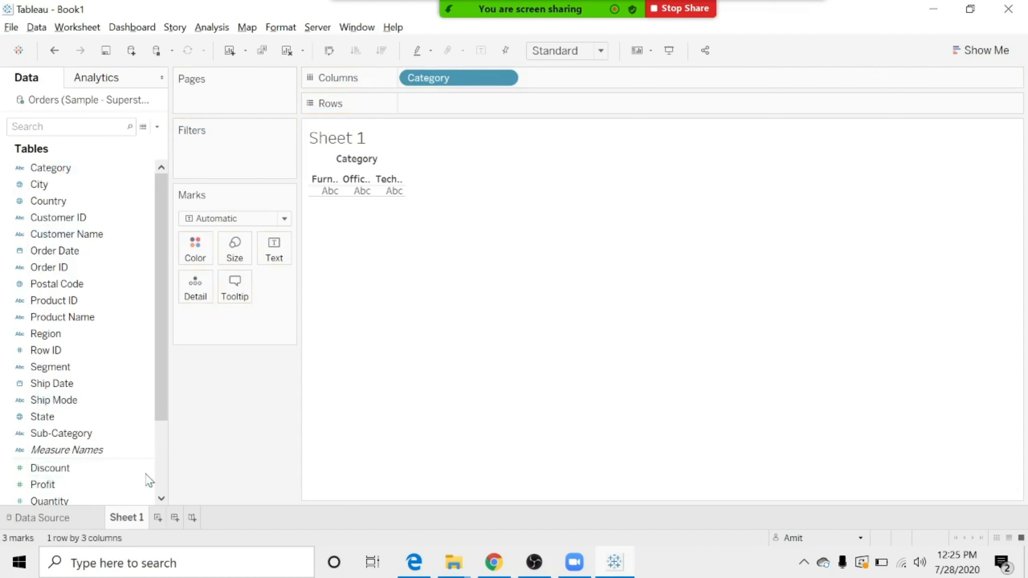
pyautogui.scroll(-2, 163, 462)
pyautogui.moveTo(43, 418); pyautogui.dragTo(430, 100)
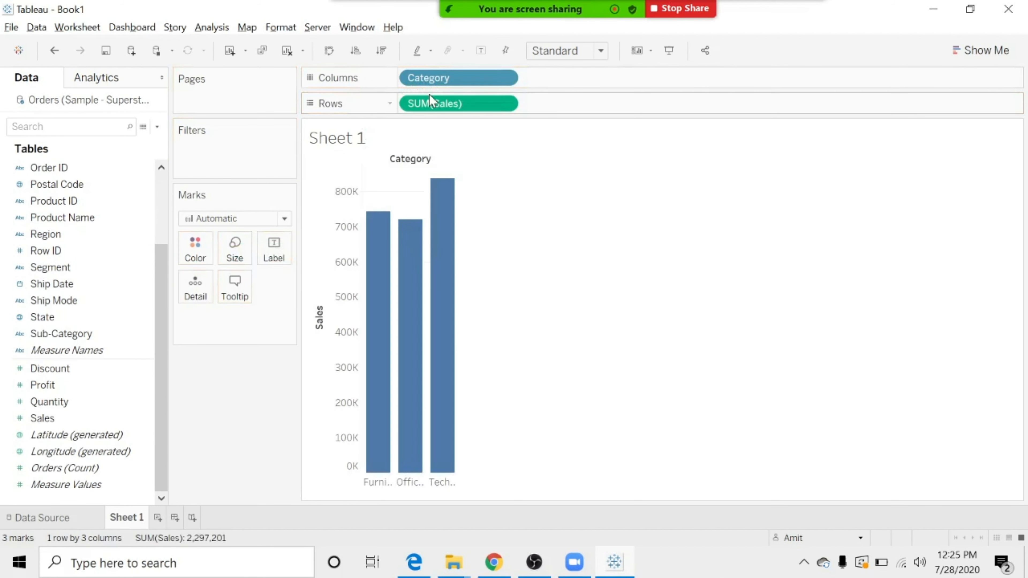
# Convert the bar chart to a pie chart and fit it to Entire View.
pyautogui.click(991, 57)
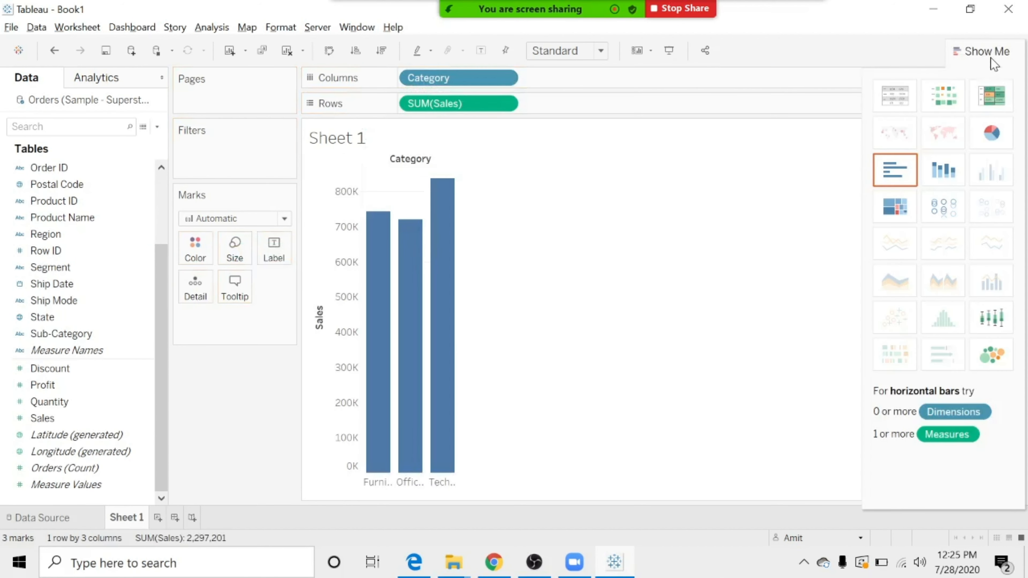
pyautogui.click(992, 133)
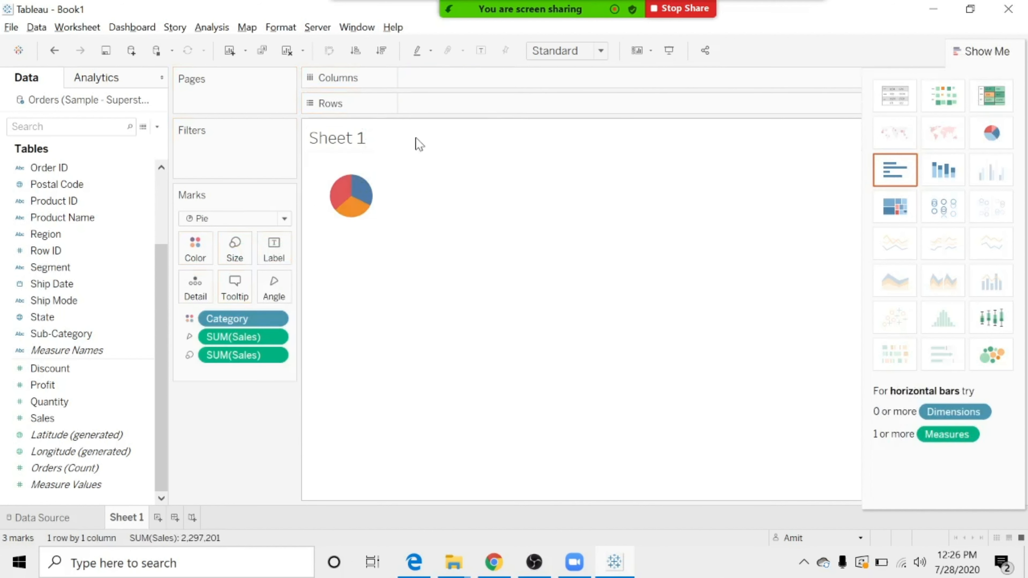
pyautogui.click(601, 50)
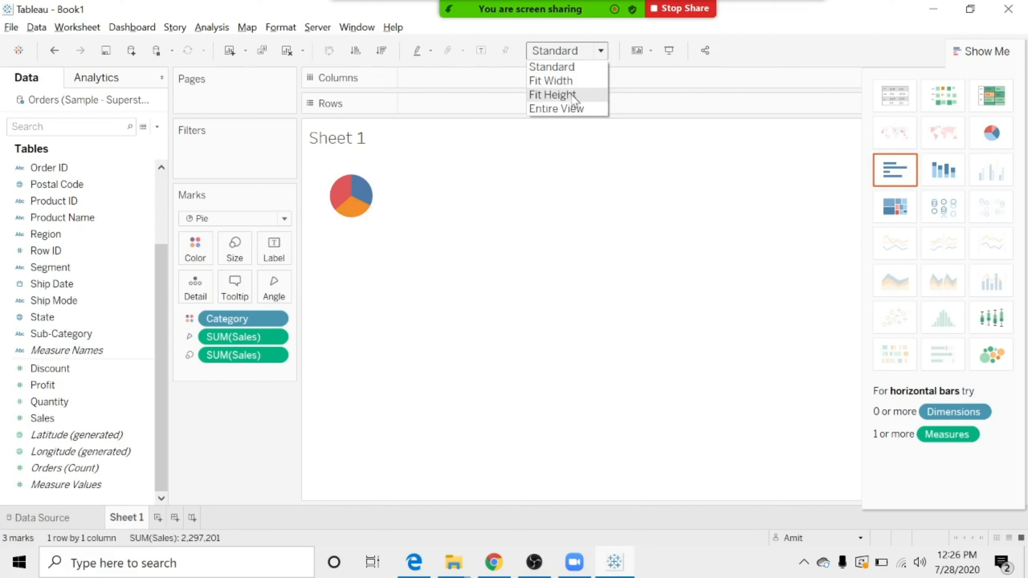
pyautogui.click(571, 108)
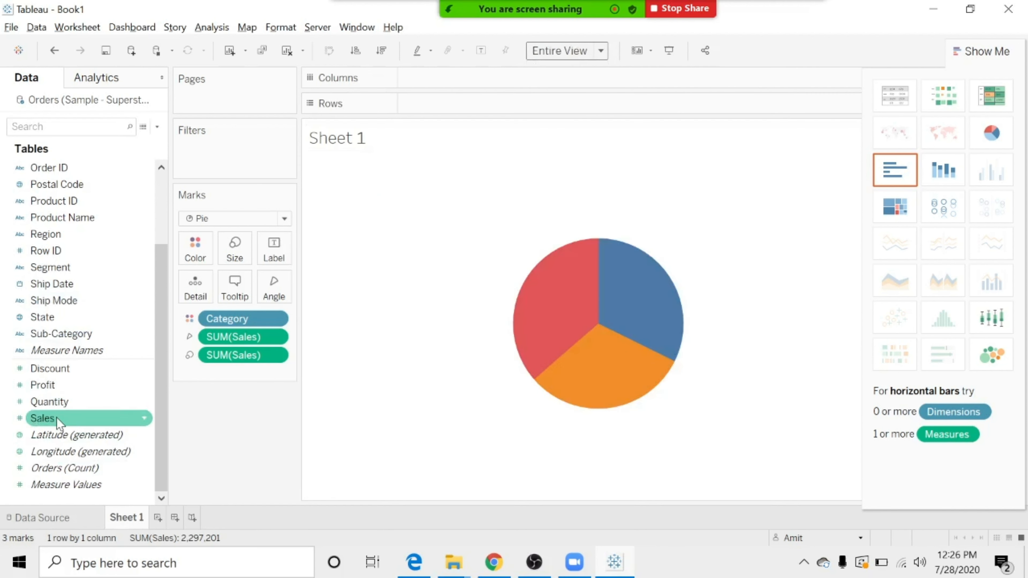
# Label the pie slices with Sales, calculated as Percent of Total.
pyautogui.moveTo(67, 421); pyautogui.dragTo(274, 244)
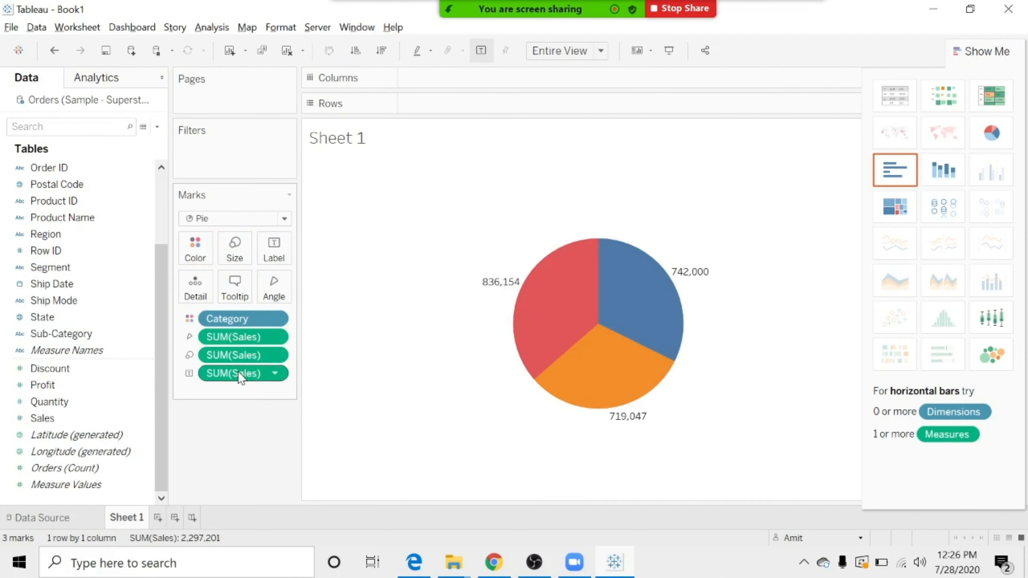
pyautogui.rightClick(248, 377)
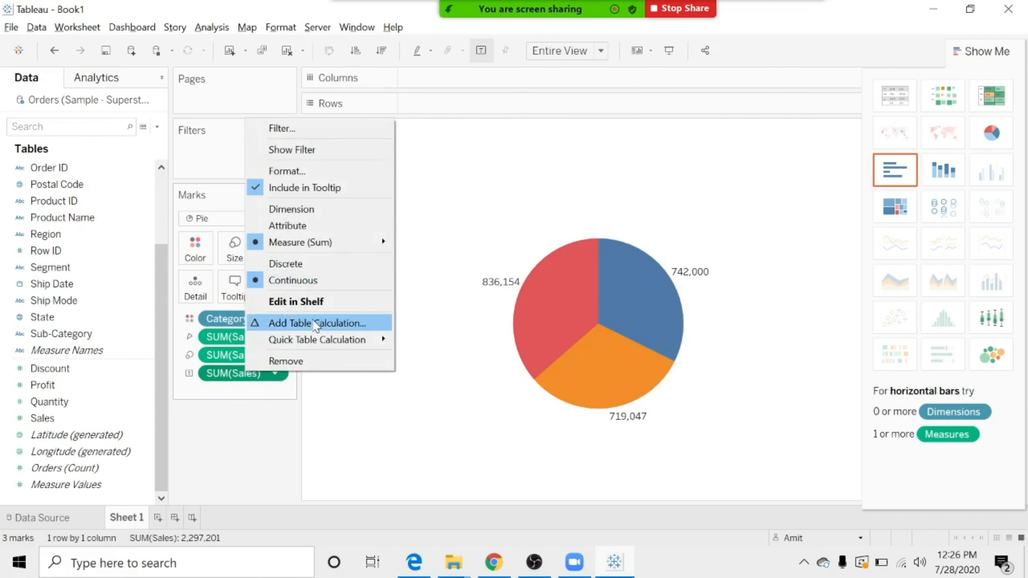
pyautogui.moveTo(316, 349)
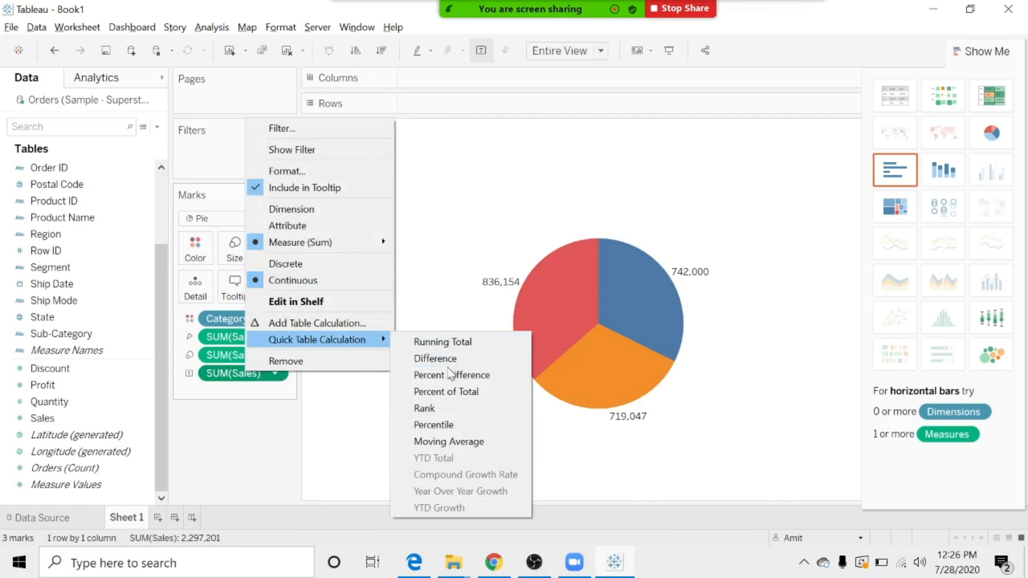
pyautogui.click(448, 395)
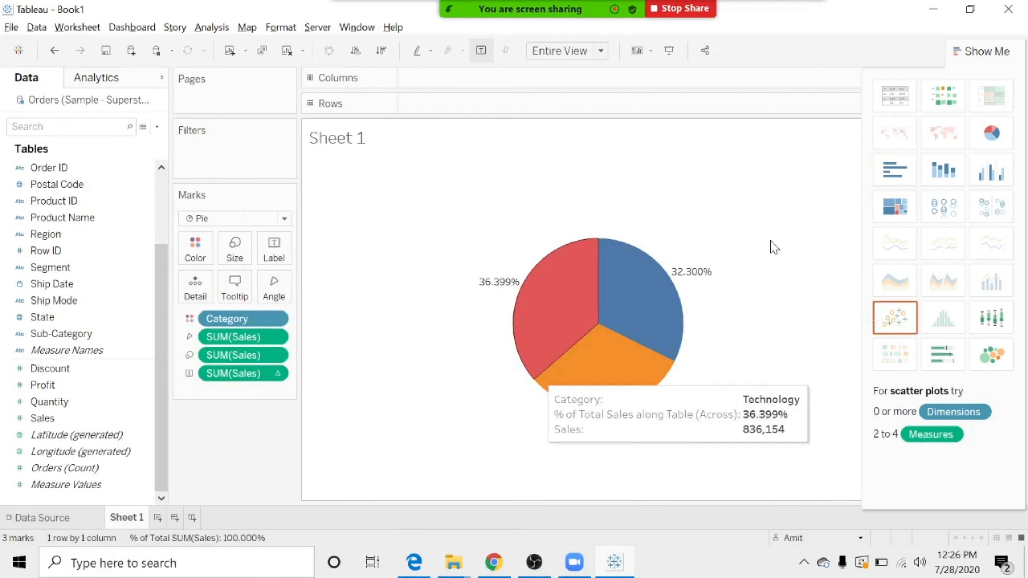
pyautogui.click(980, 51)
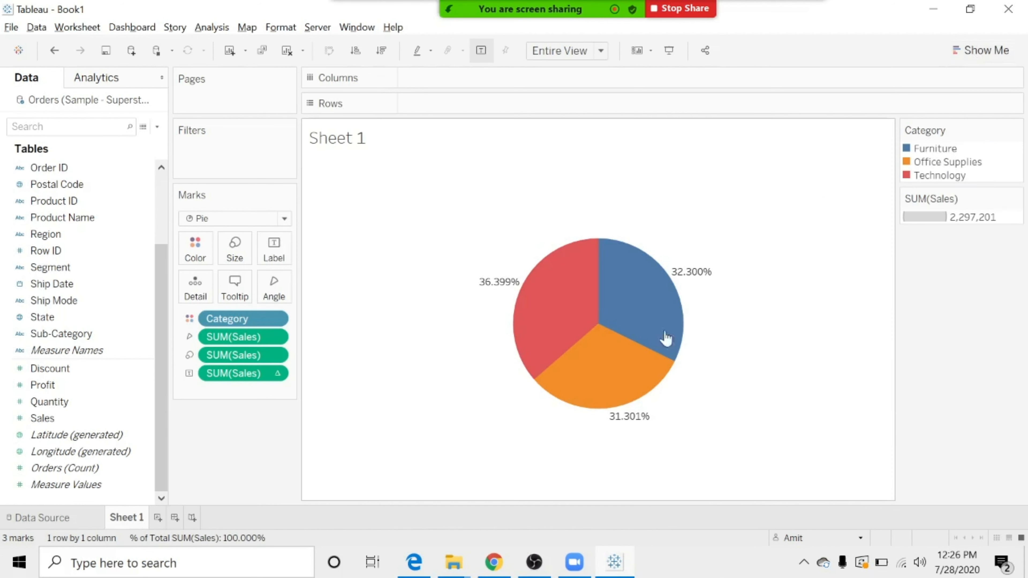
pyautogui.moveTo(639, 269)
pyautogui.moveTo(558, 301)
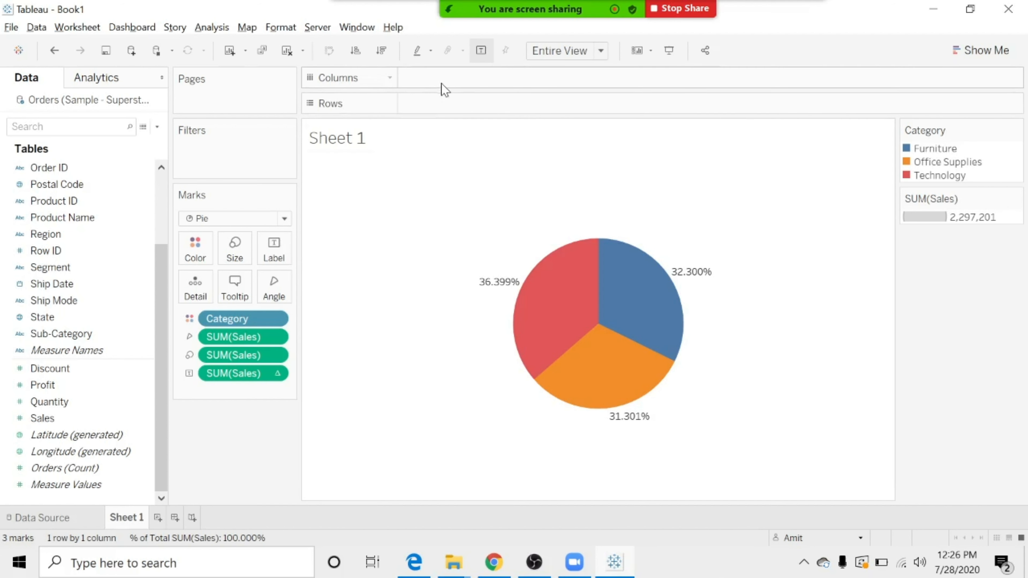
# Add the constant 1 as a field in Columns and aggregate it as Minimum.
pyautogui.doubleClick(443, 75)
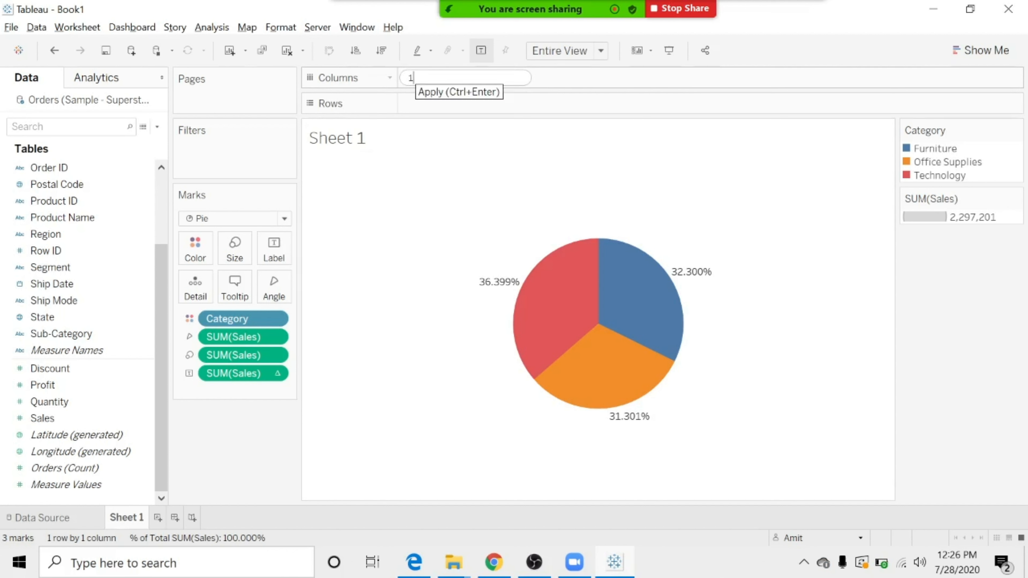
pyautogui.press('Return')
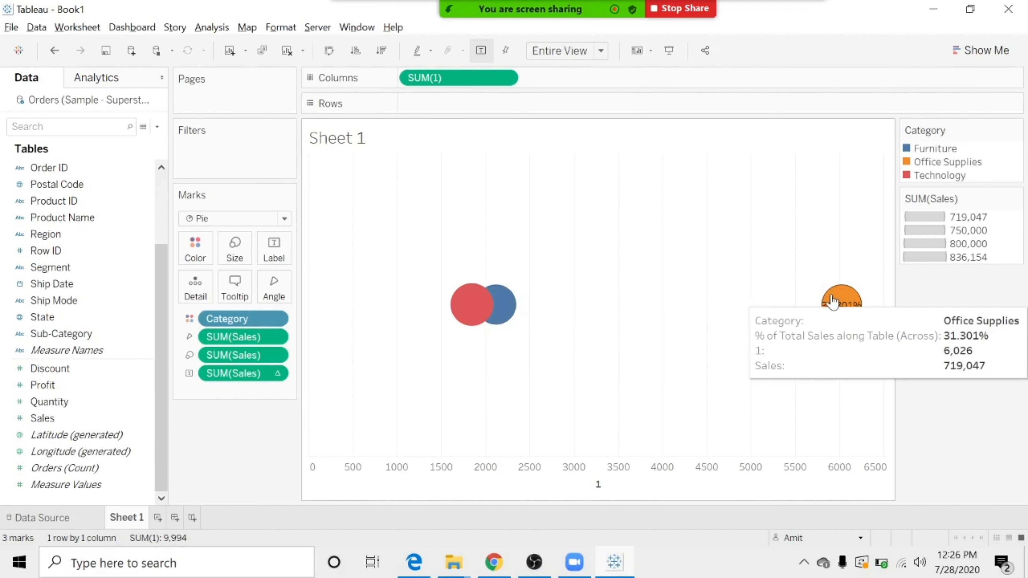
pyautogui.rightClick(457, 78)
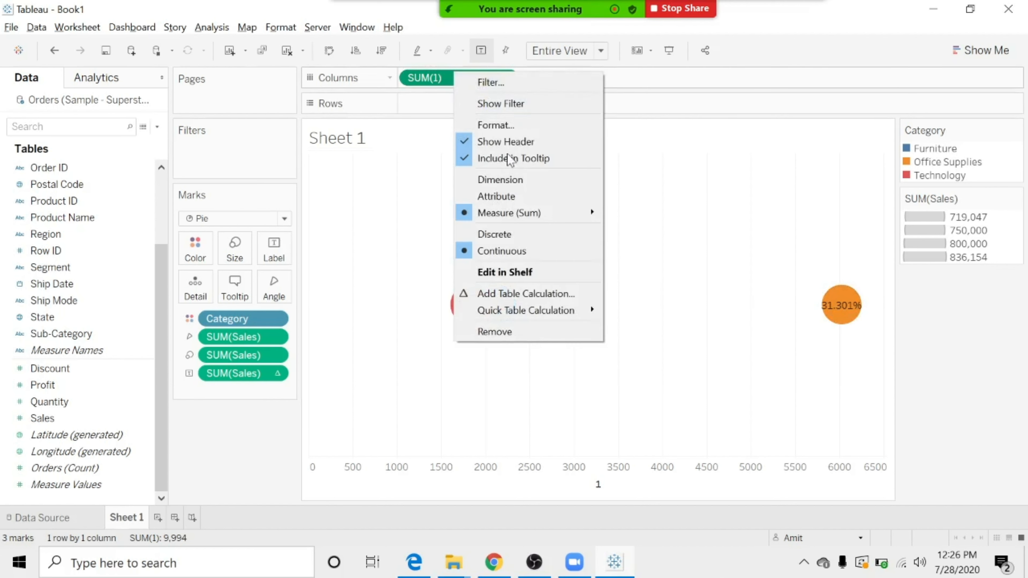
pyautogui.moveTo(515, 219)
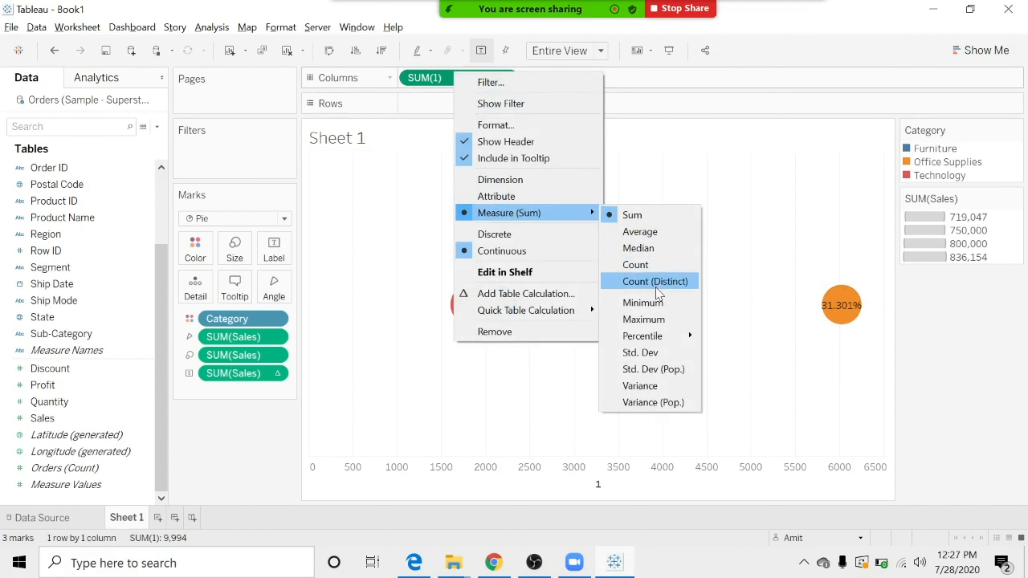
pyautogui.click(654, 308)
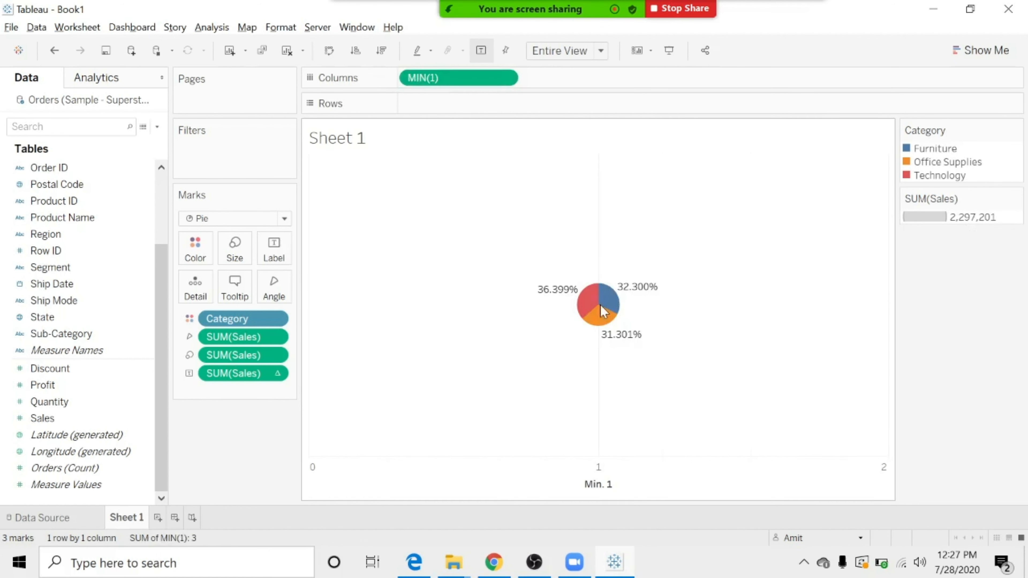
pyautogui.moveTo(602, 322)
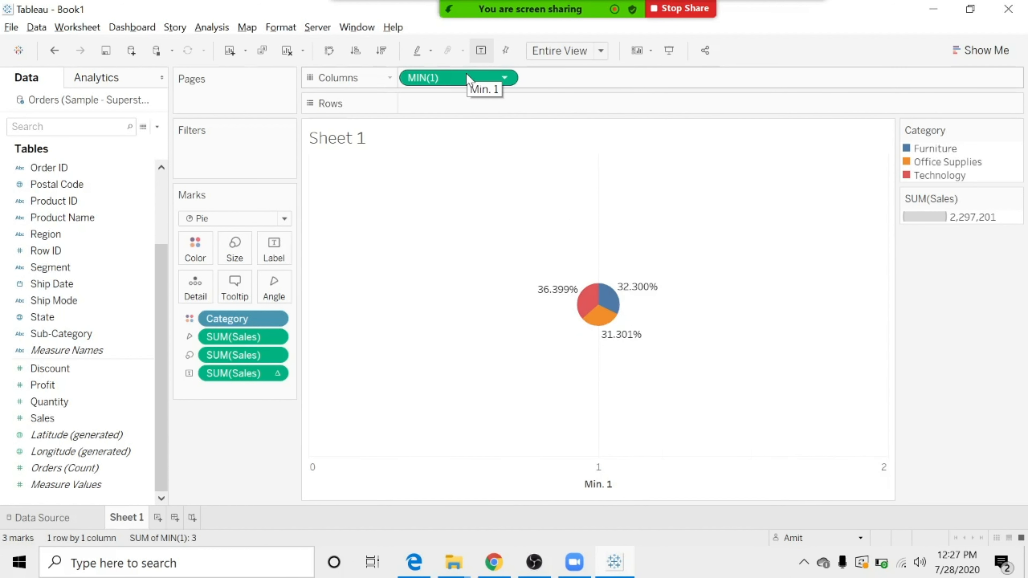
# Duplicate the MIN(1) field in Columns for a second pie and open the duplicate's marks settings.
pyautogui.moveTo(466, 74); pyautogui.dragTo(601, 70)
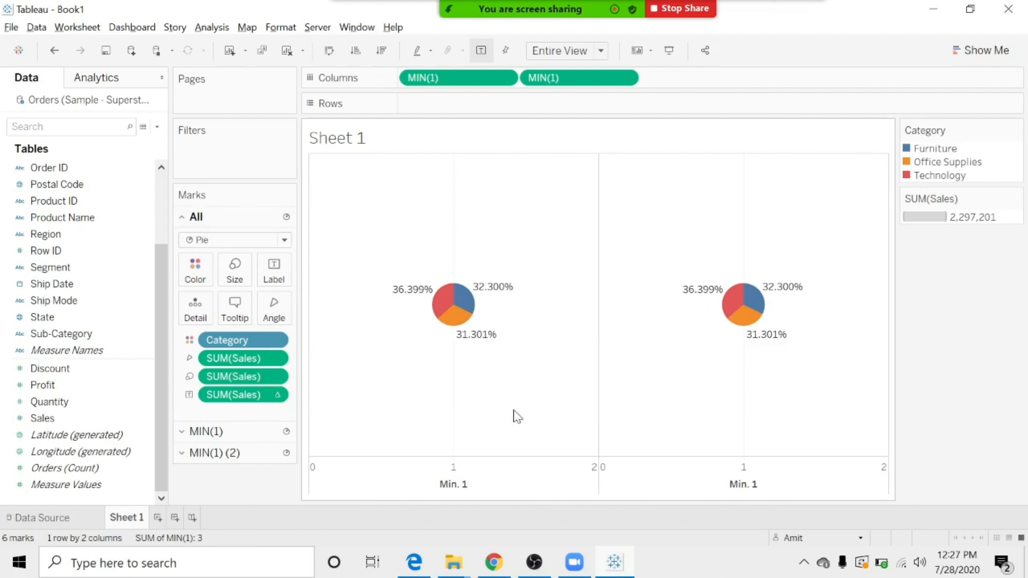
pyautogui.click(242, 432)
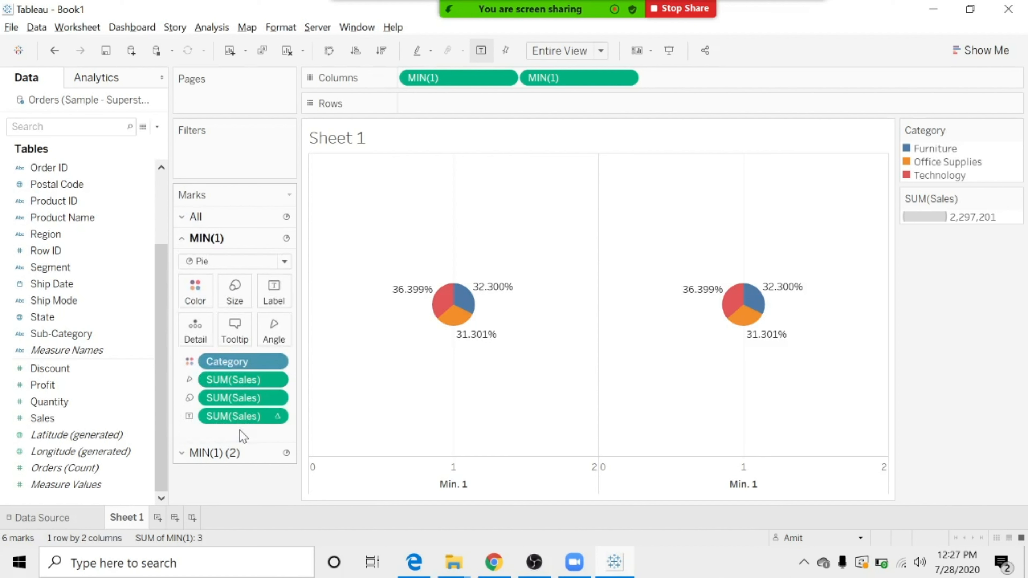
pyautogui.click(225, 454)
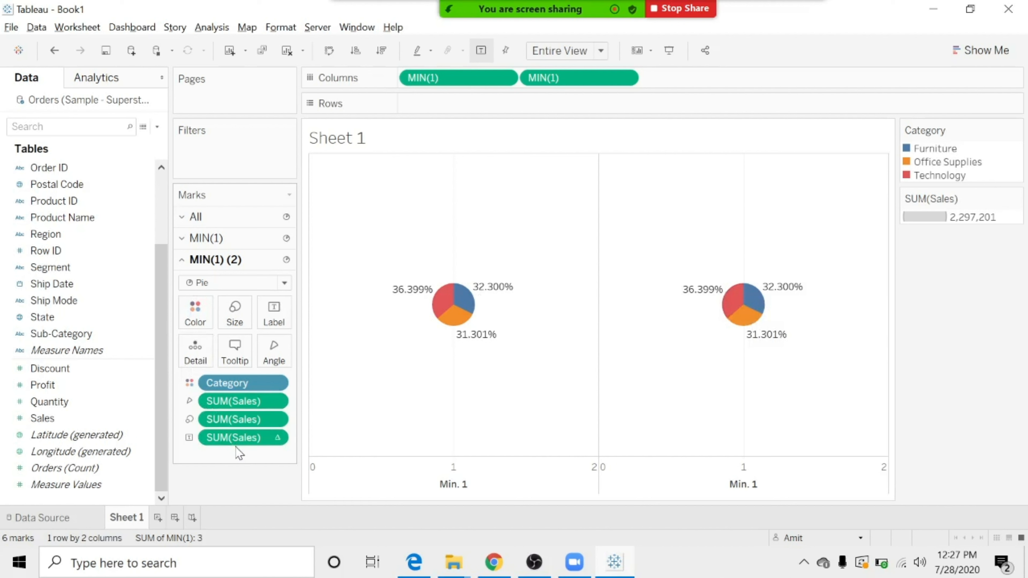
# Remove the percentage label, the Sales size field and the Category colour from the second MIN(1) pie.
pyautogui.moveTo(248, 438); pyautogui.dragTo(68, 420)
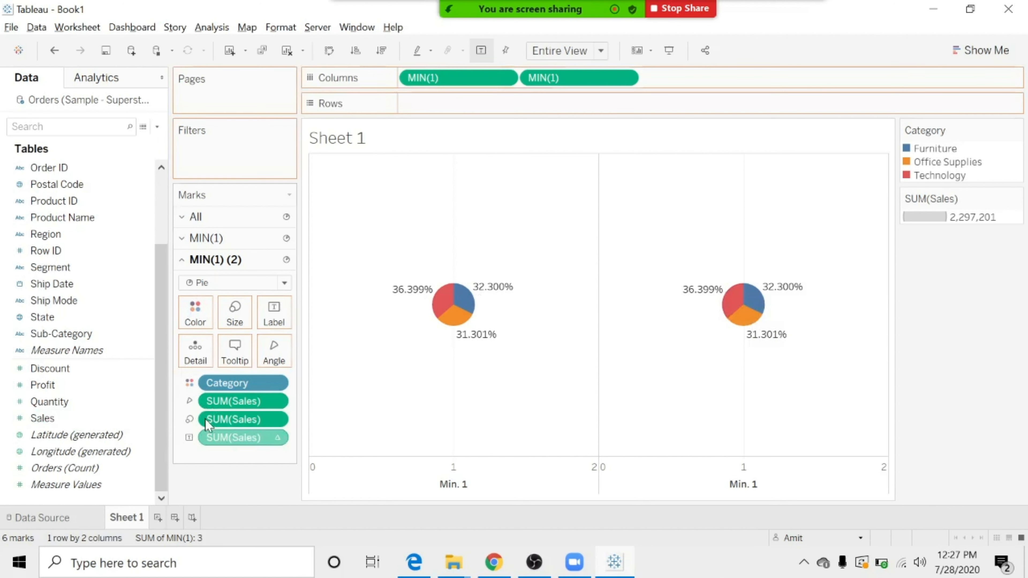
pyautogui.moveTo(233, 439); pyautogui.dragTo(43, 421)
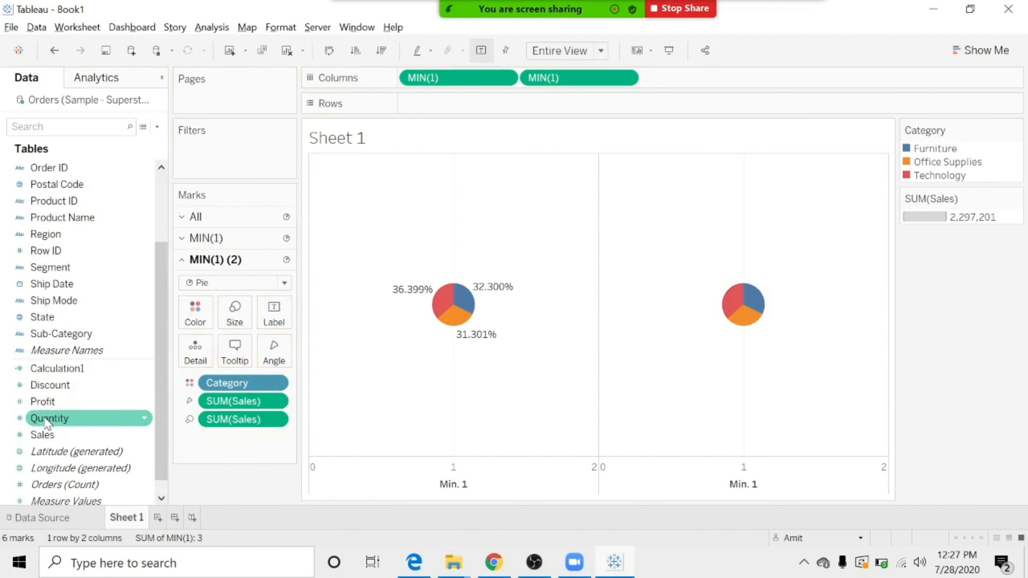
pyautogui.moveTo(218, 420); pyautogui.dragTo(7, 400)
pyautogui.moveTo(251, 391); pyautogui.dragTo(23, 388)
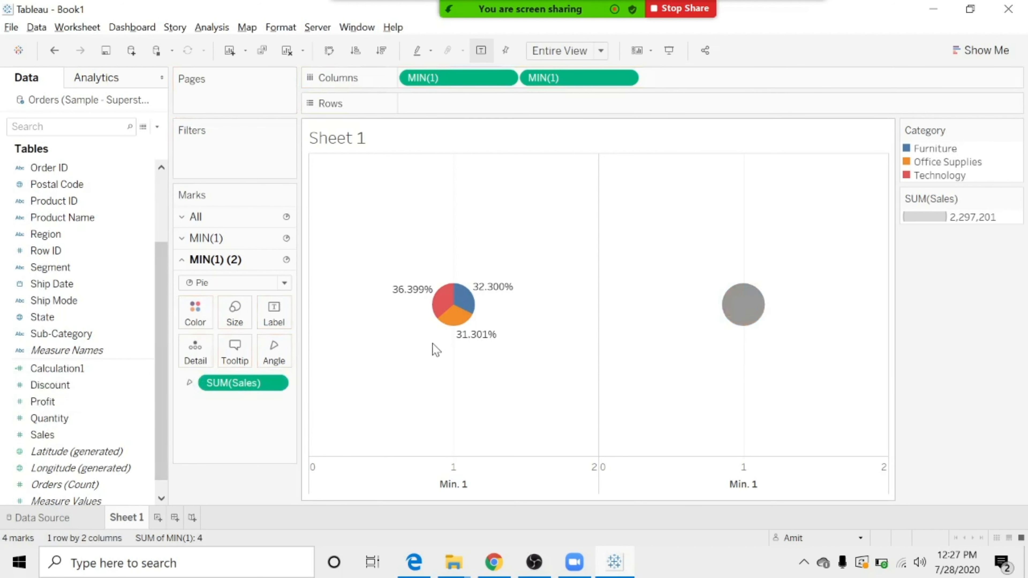
pyautogui.moveTo(761, 316)
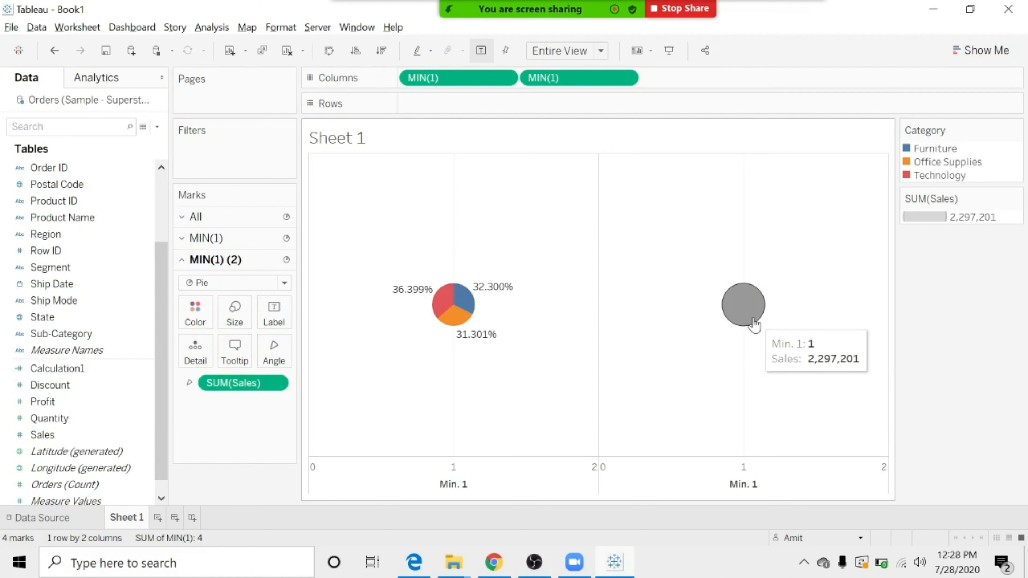
# Enlarge the coloured pie of the first MIN(1) to about three times its diameter.
pyautogui.click(219, 239)
pyautogui.click(236, 302)
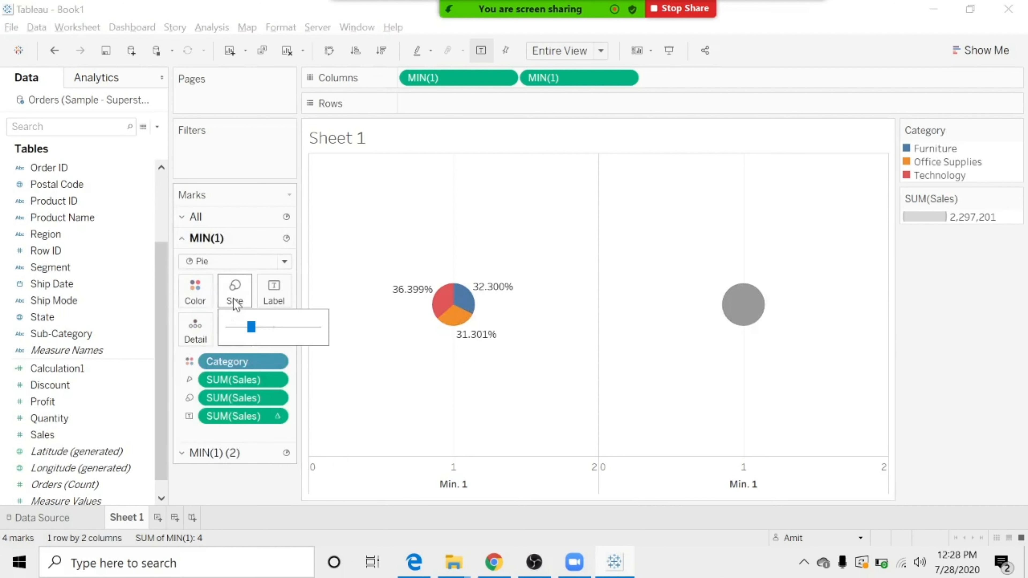
pyautogui.moveTo(255, 328); pyautogui.dragTo(287, 333)
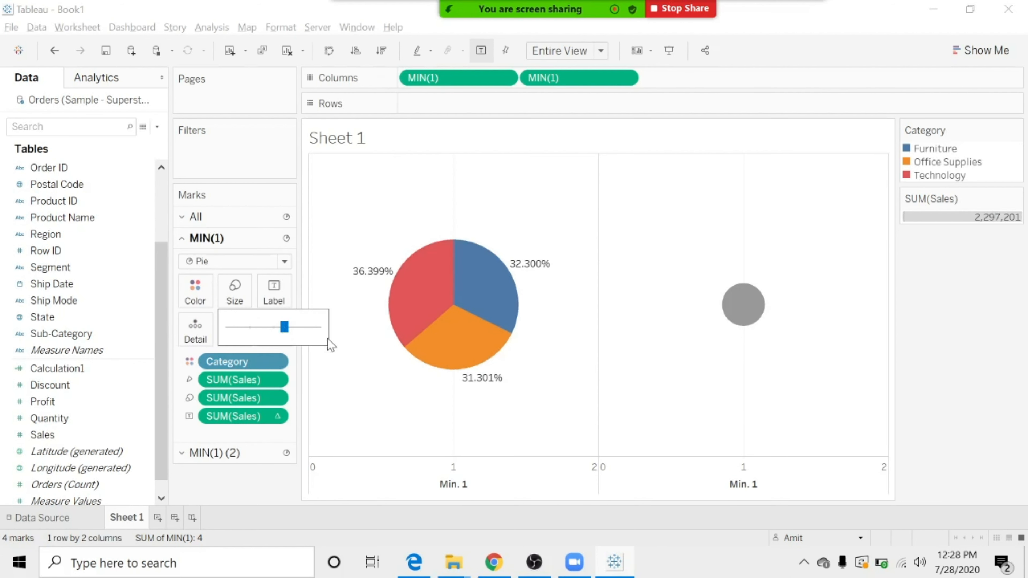
pyautogui.moveTo(441, 310)
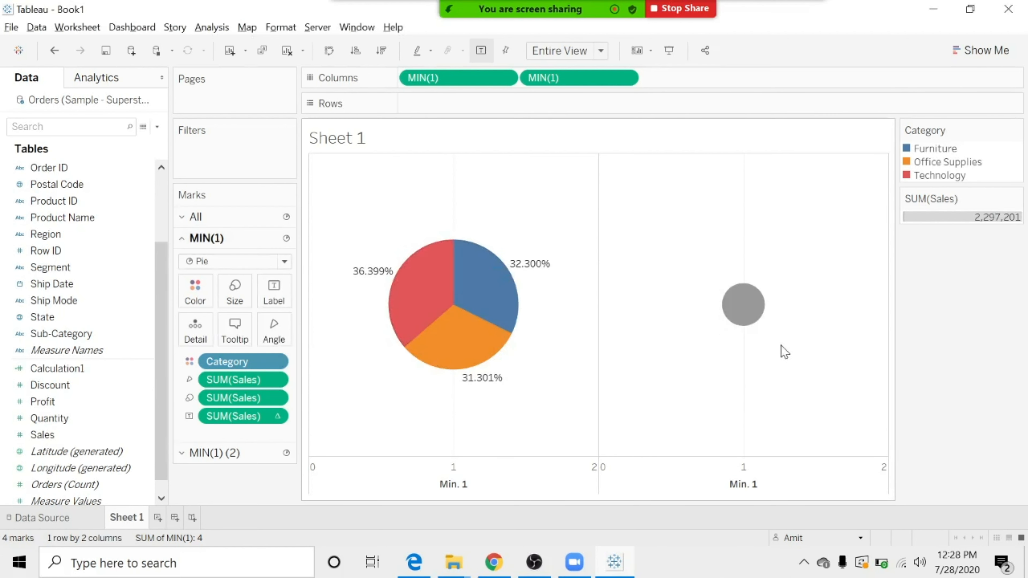
# Combine the two MIN(1) pies on a dual axis so the grey pie overlays the coloured one.
pyautogui.rightClick(580, 75)
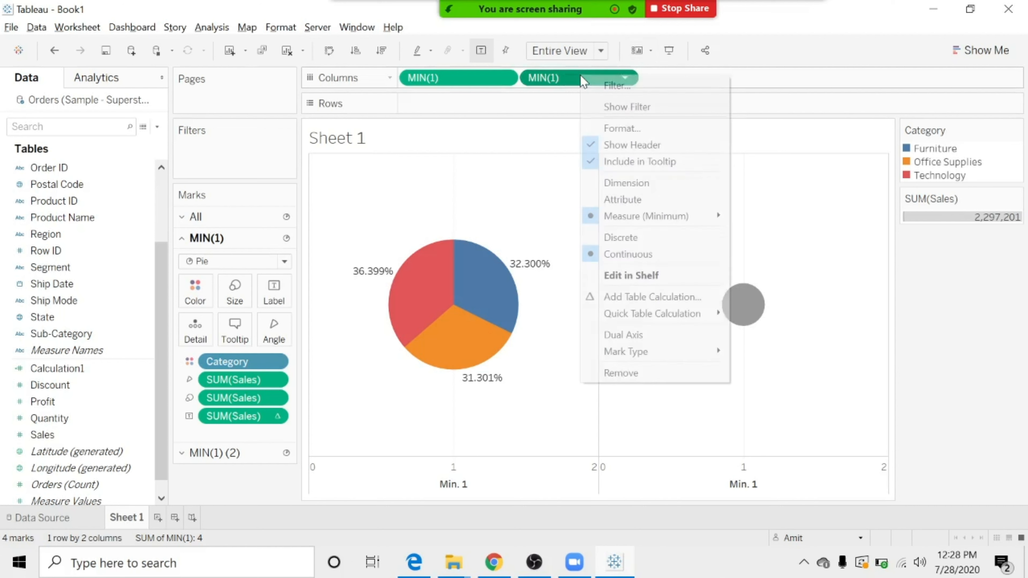
pyautogui.moveTo(679, 221)
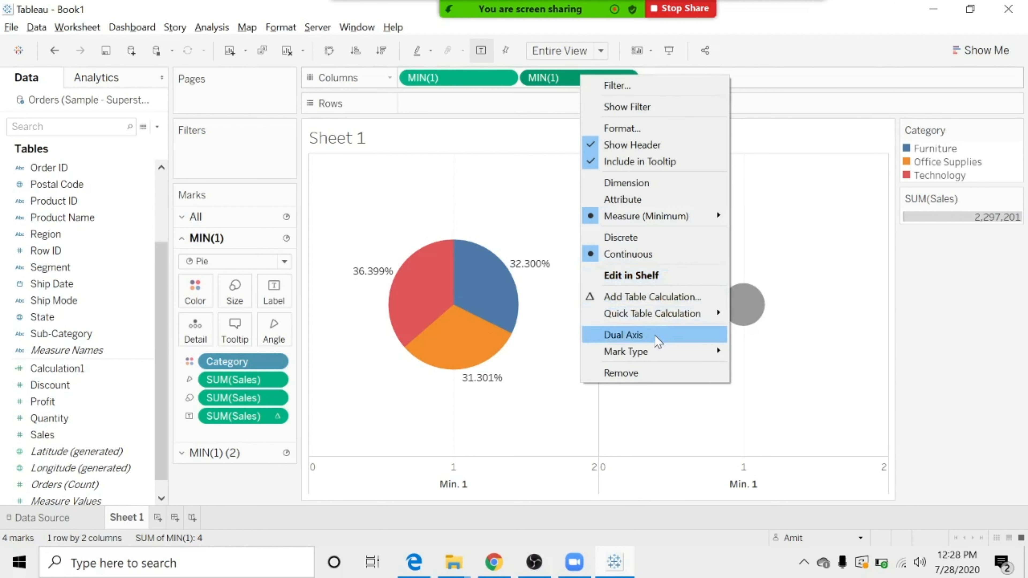
pyautogui.click(658, 342)
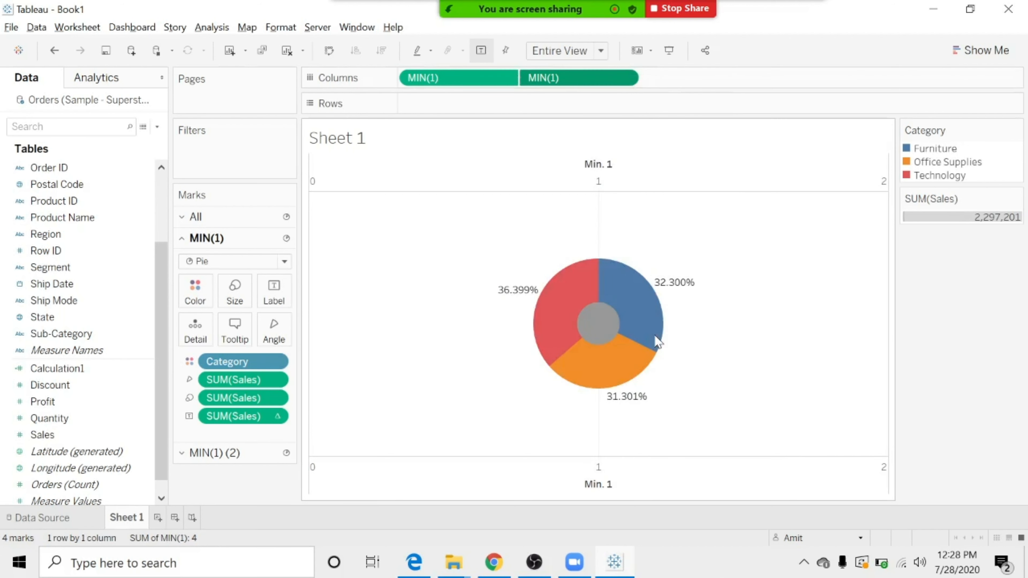
# Colour the second MIN(1) pie white and enlarge it to about twice its diameter, leaving a thinner ring around it.
pyautogui.moveTo(609, 326)
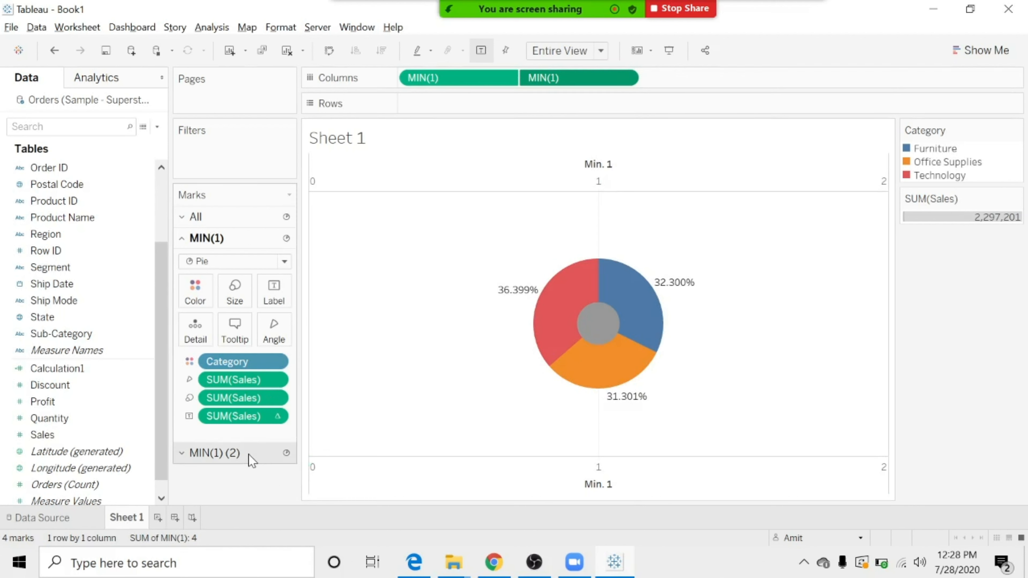
pyautogui.click(225, 453)
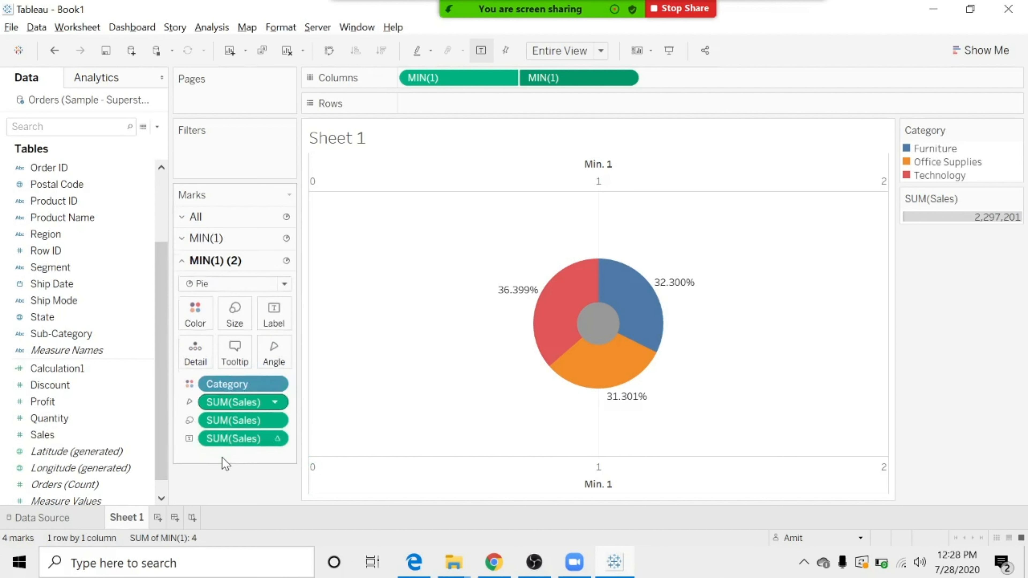
pyautogui.click(209, 314)
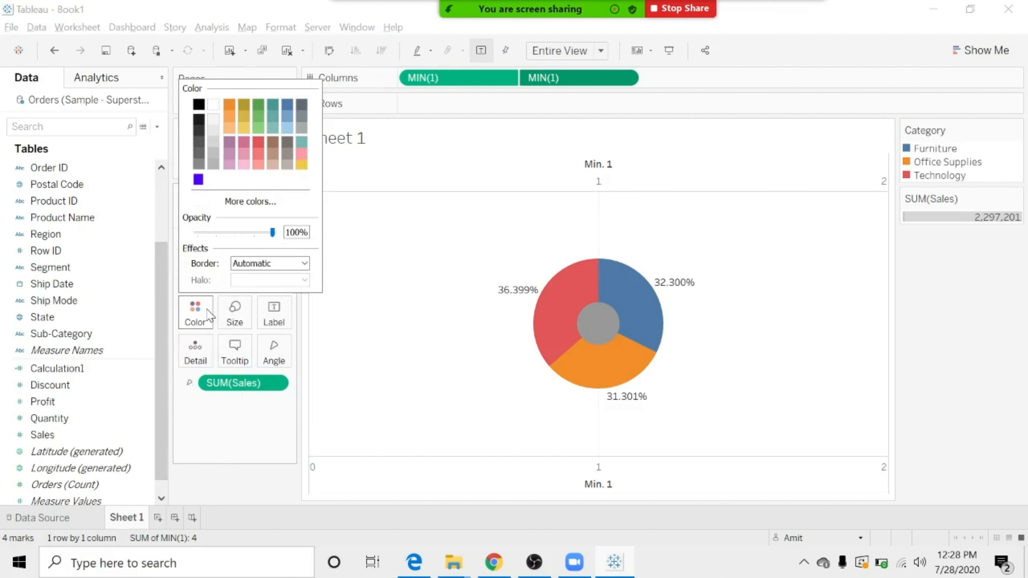
pyautogui.click(213, 106)
pyautogui.click(235, 314)
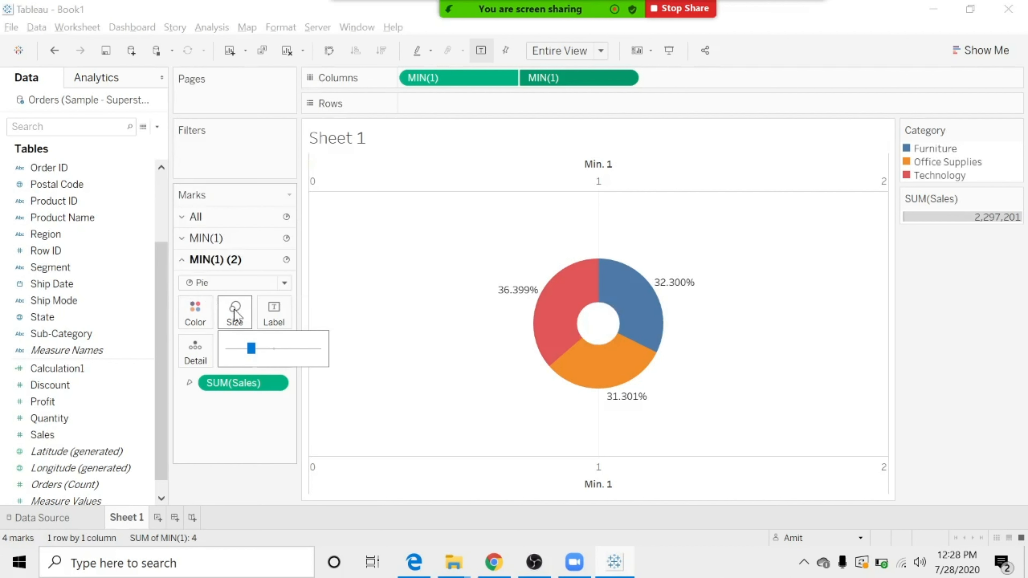
pyautogui.moveTo(256, 352); pyautogui.dragTo(277, 352)
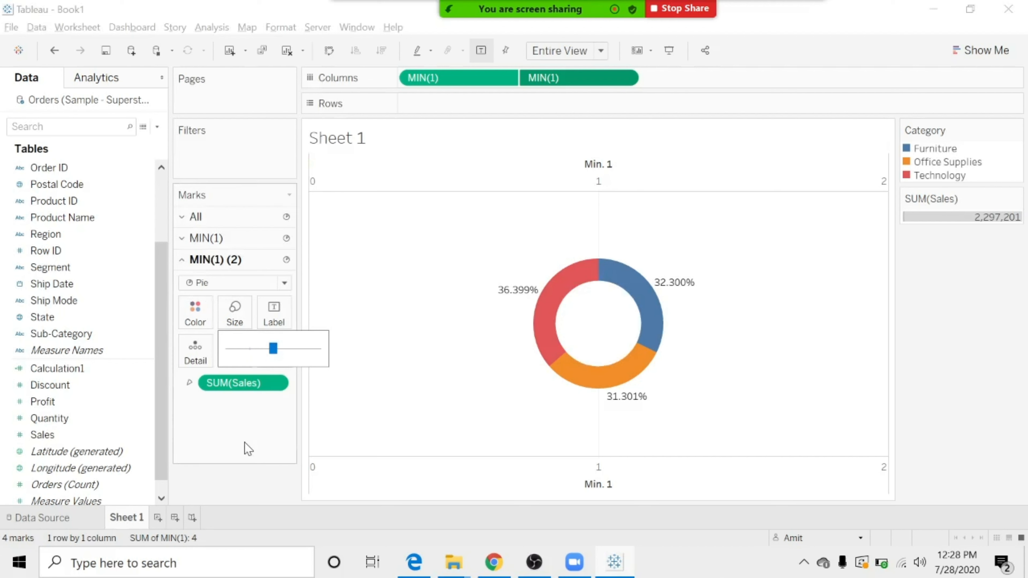
# Synchronize the upper Min. 1 axis with the lower one.
pyautogui.moveTo(616, 258)
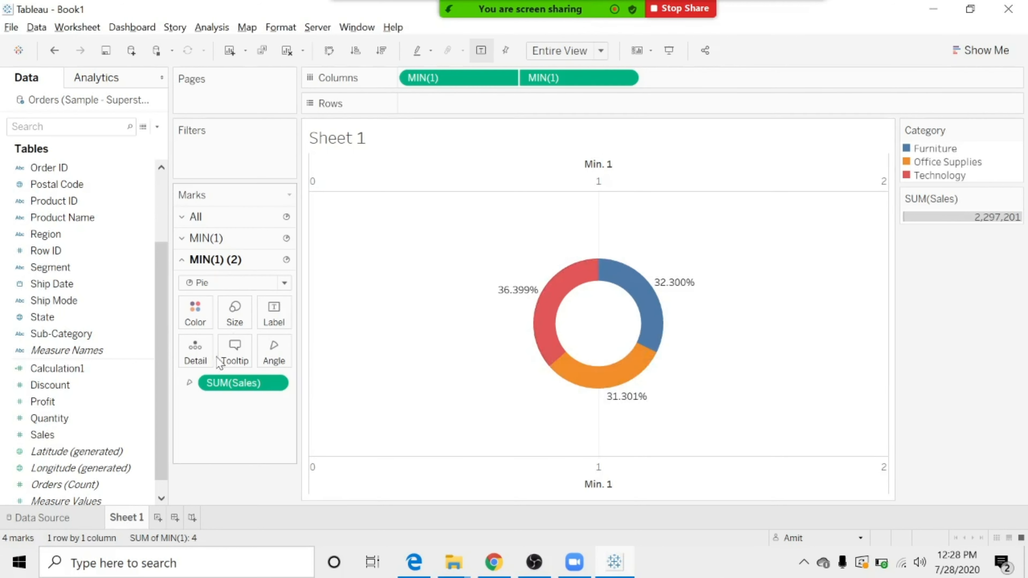
pyautogui.rightClick(586, 186)
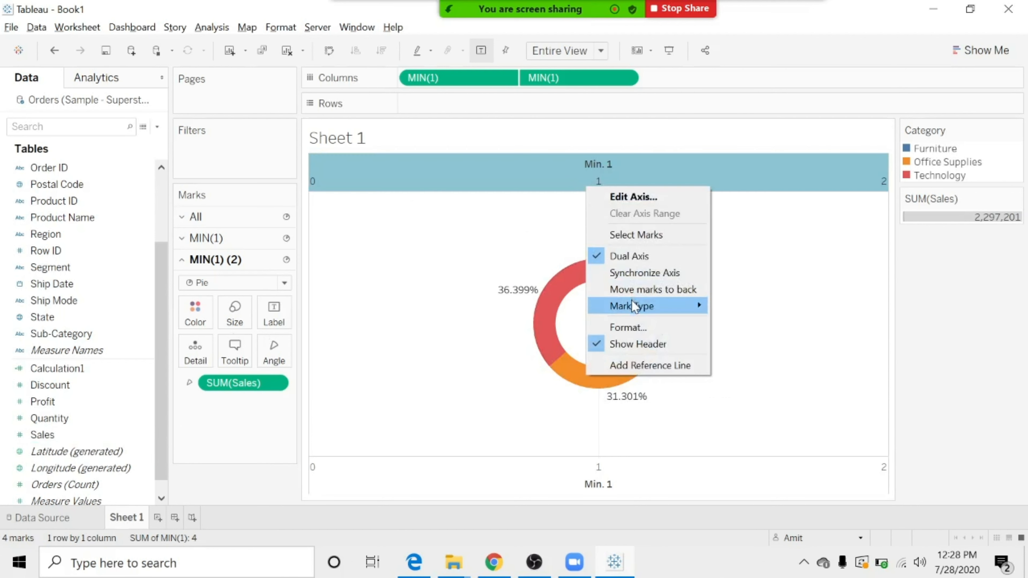
pyautogui.moveTo(633, 309)
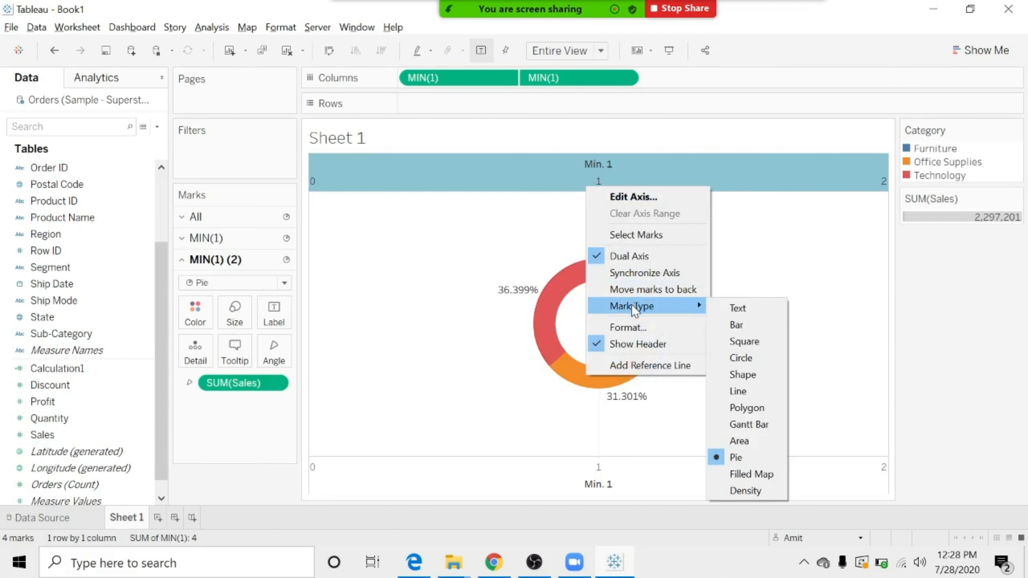
pyautogui.click(649, 272)
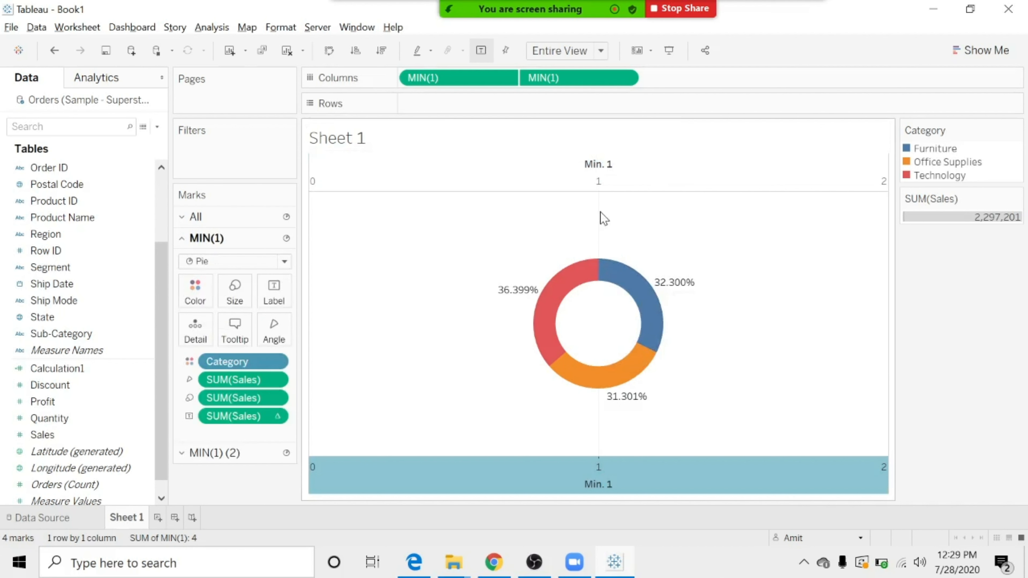
# Hide the axis headers of both MIN(1) fields in Columns.
pyautogui.rightClick(574, 82)
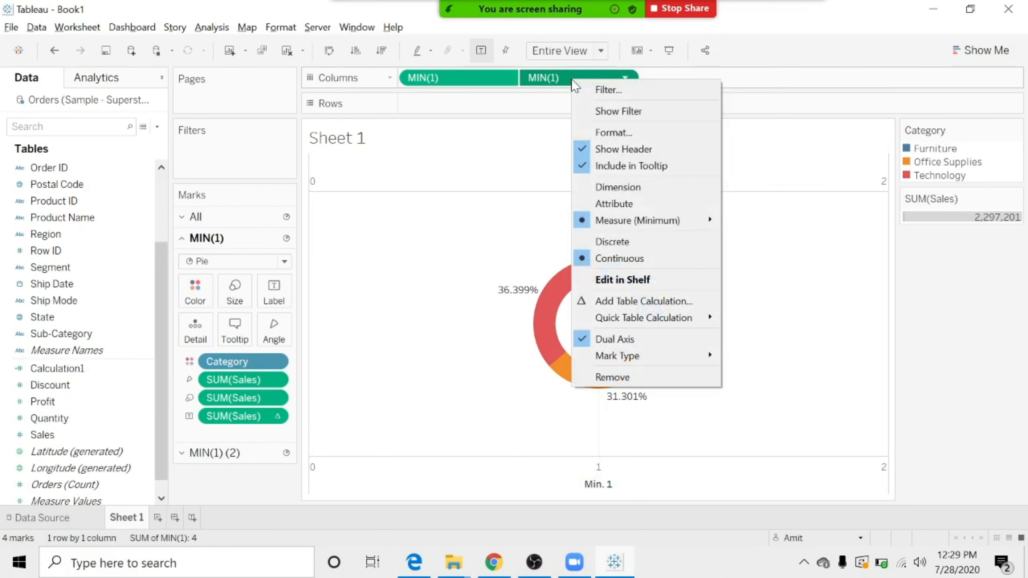
pyautogui.click(620, 151)
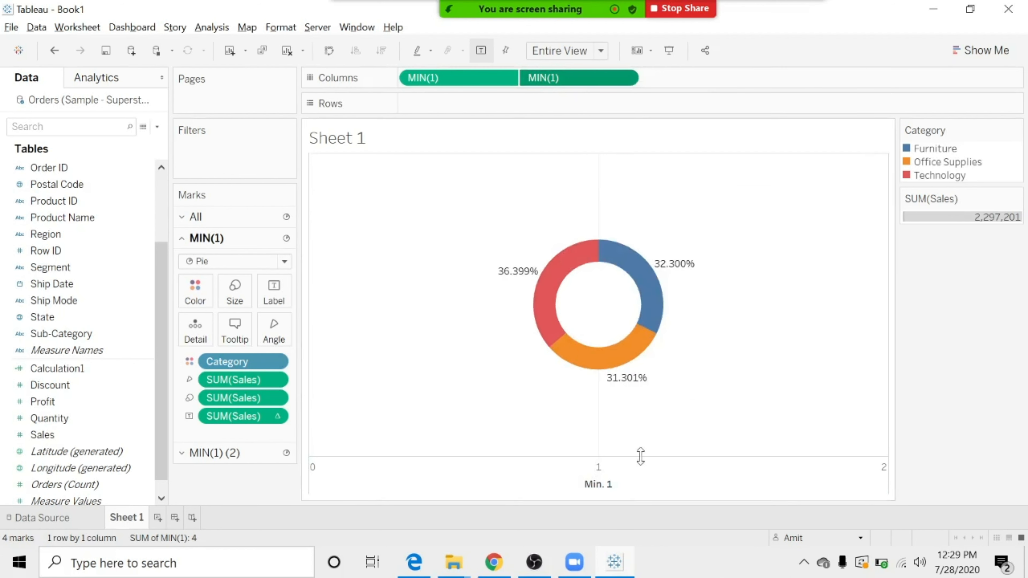
pyautogui.rightClick(476, 83)
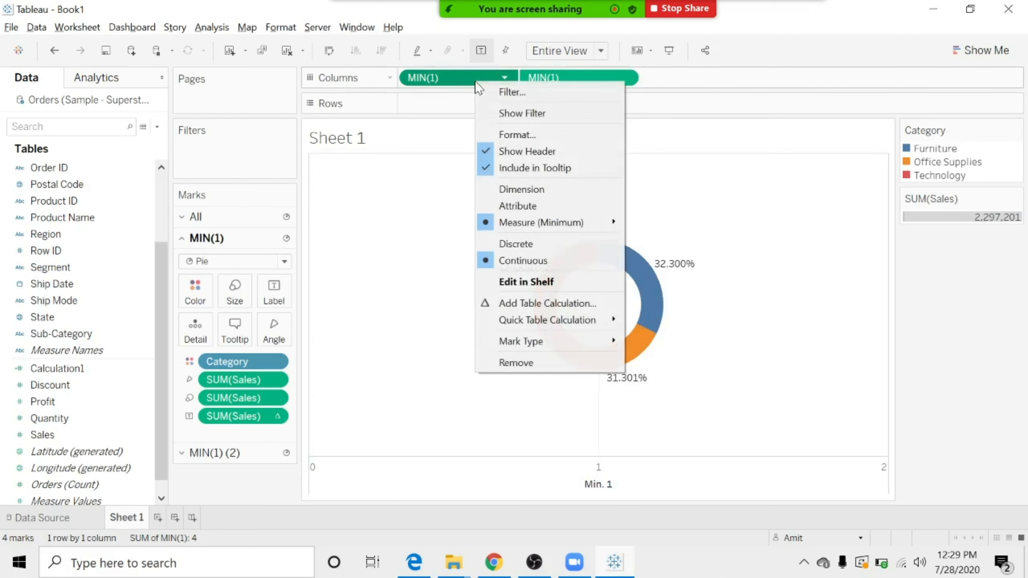
pyautogui.click(504, 151)
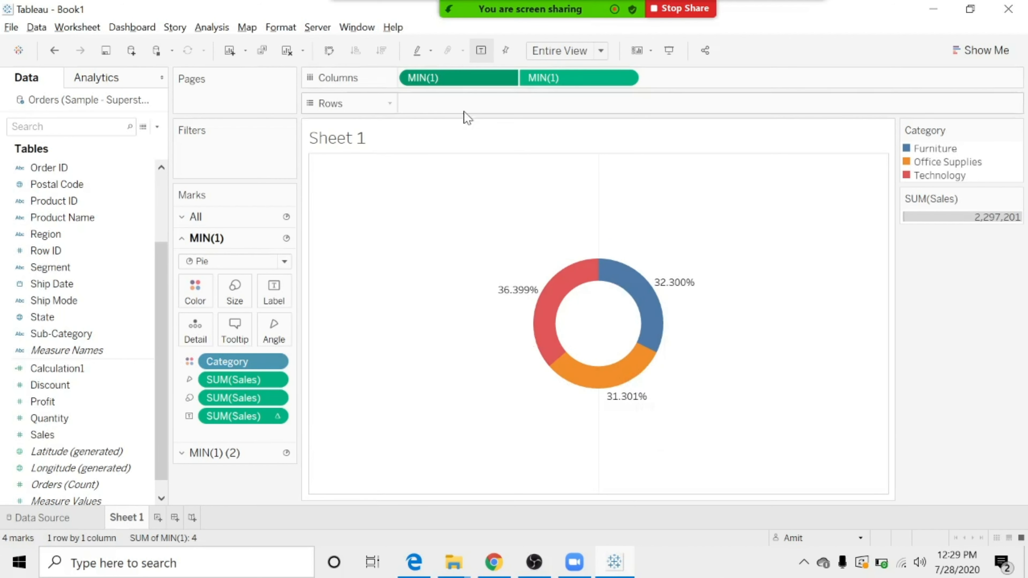
pyautogui.click(82, 370)
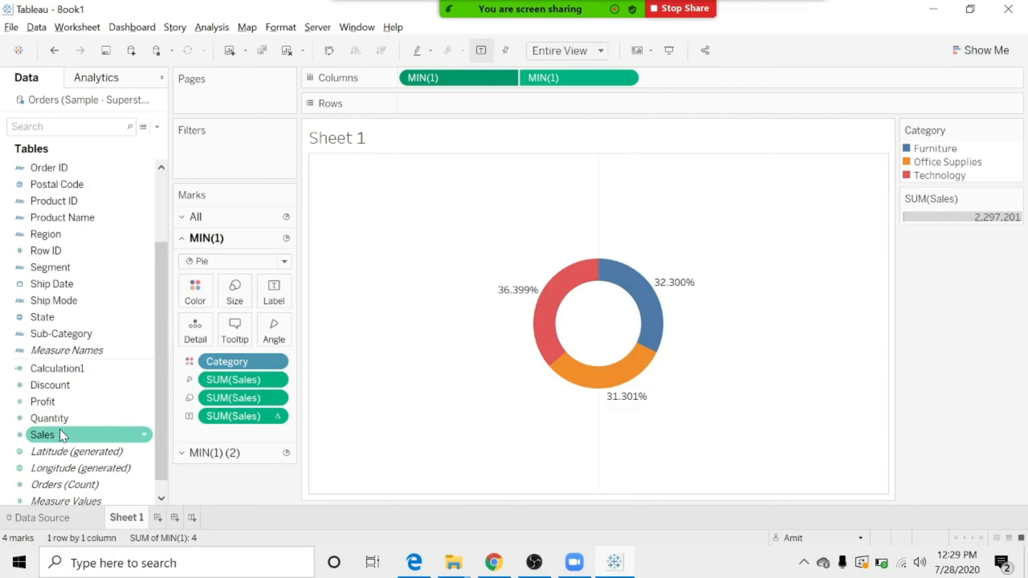
pyautogui.moveTo(59, 431); pyautogui.dragTo(268, 280)
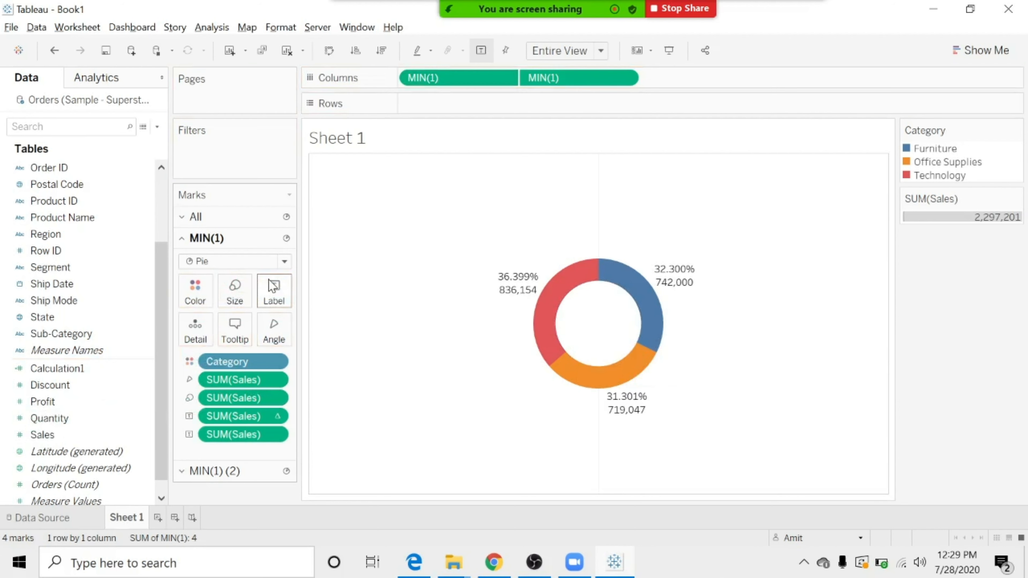
pyautogui.hotkey('ctrl', 'z')
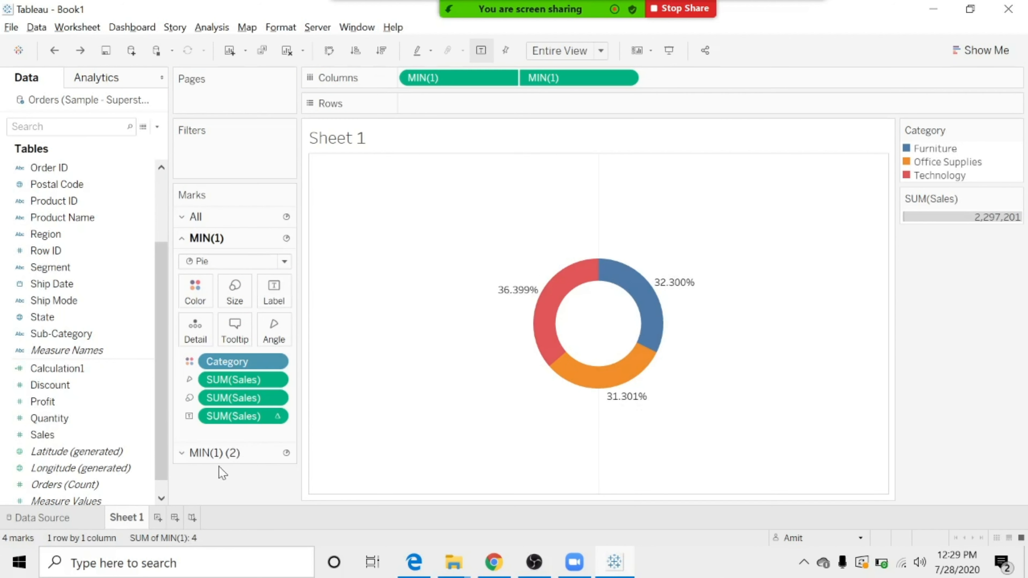
# Label the second MIN(1) pie with Sales and add the line "Total Sales:" above the value in the label text.
pyautogui.click(213, 455)
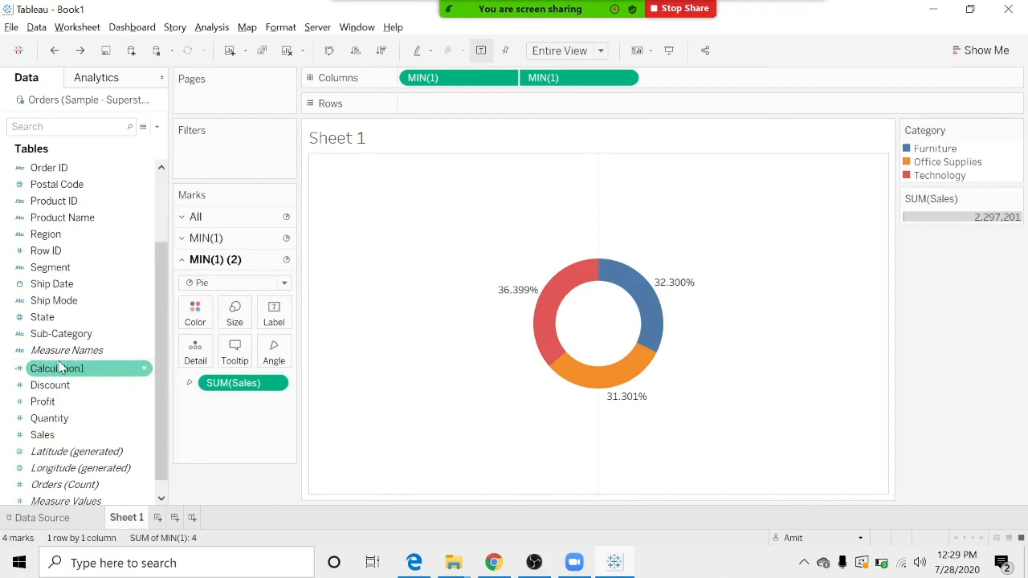
pyautogui.moveTo(43, 438); pyautogui.dragTo(268, 318)
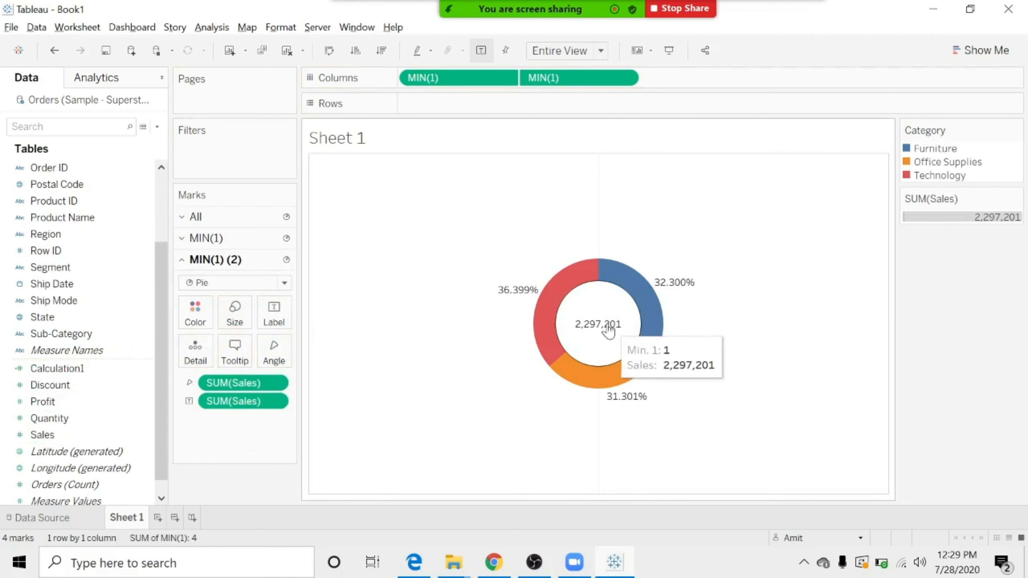
pyautogui.click(274, 314)
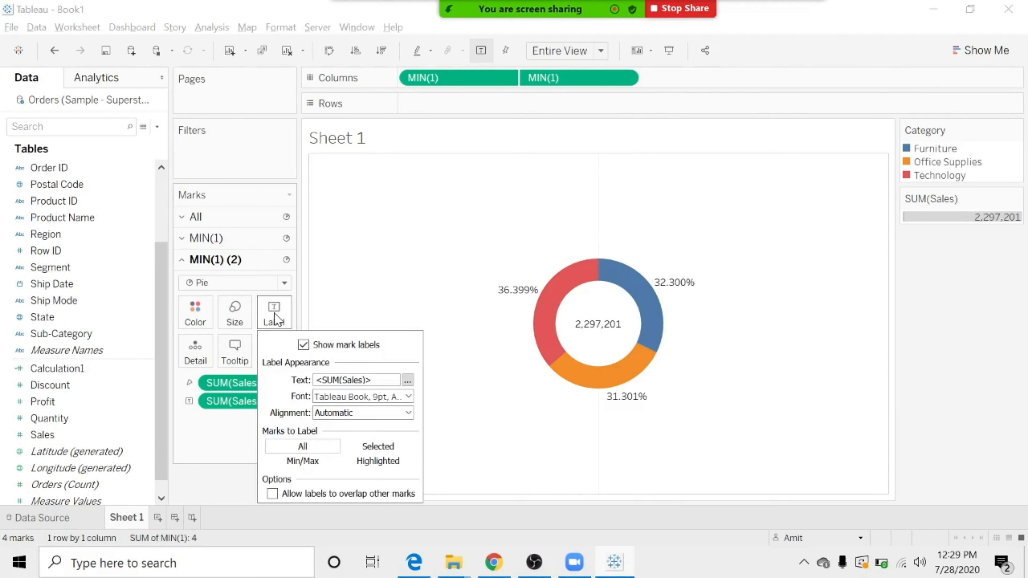
pyautogui.click(408, 380)
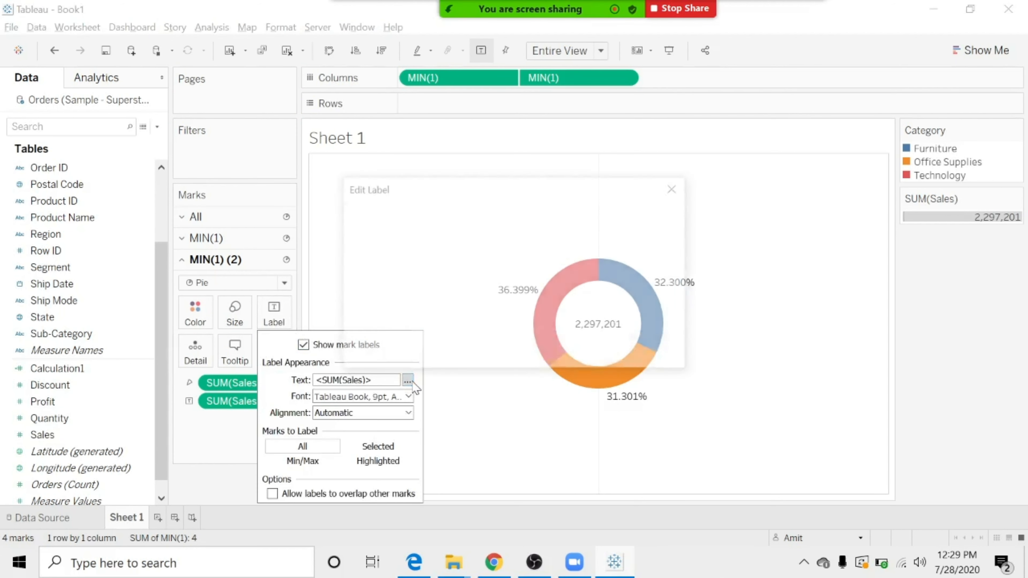
pyautogui.press('Return')
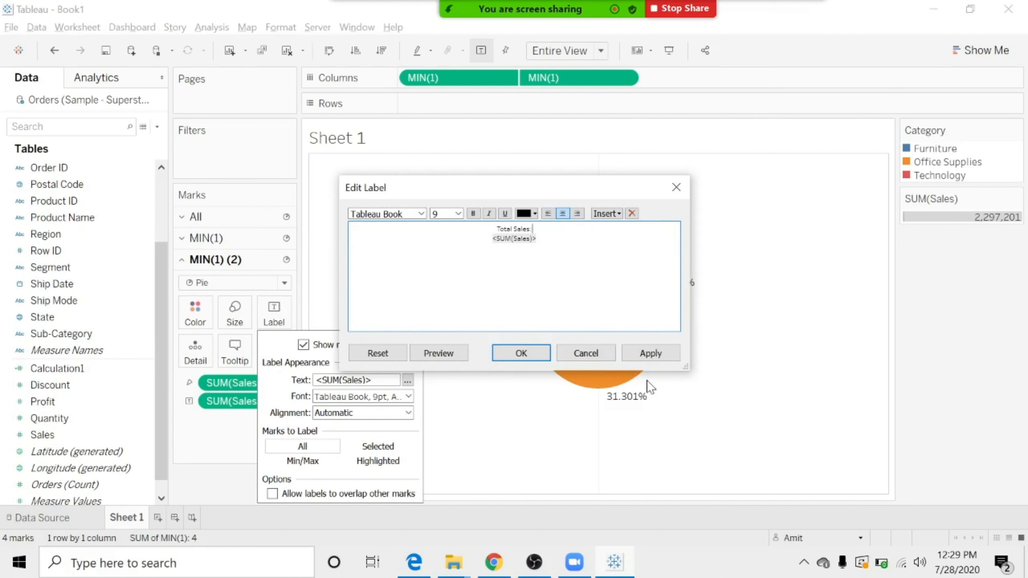
pyautogui.click(650, 353)
pyautogui.click(526, 353)
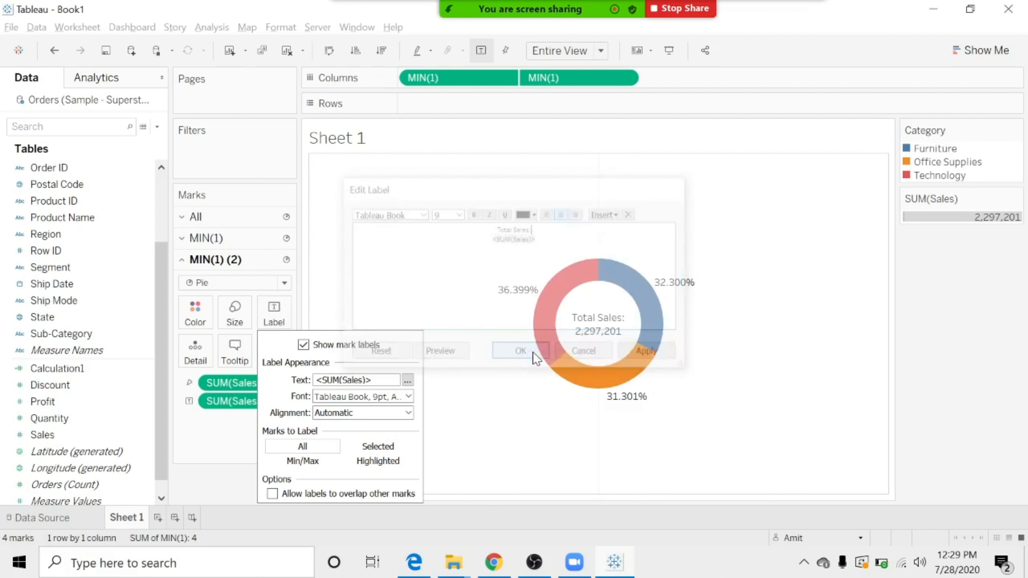
pyautogui.click(203, 449)
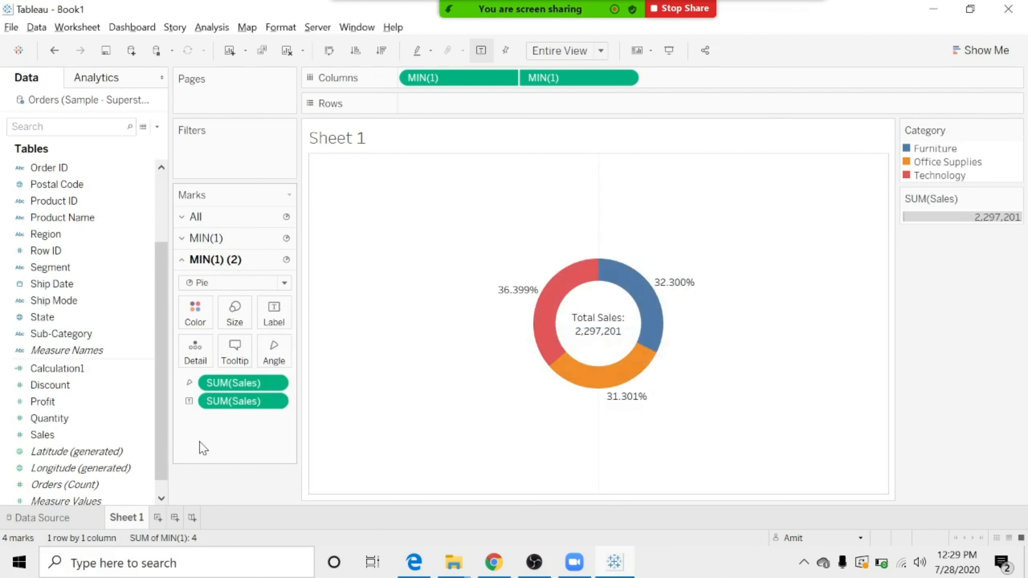
# Format the numbers of the centre Sales label as Currency (Custom) with display units in Millions (M).
pyautogui.rightClick(237, 406)
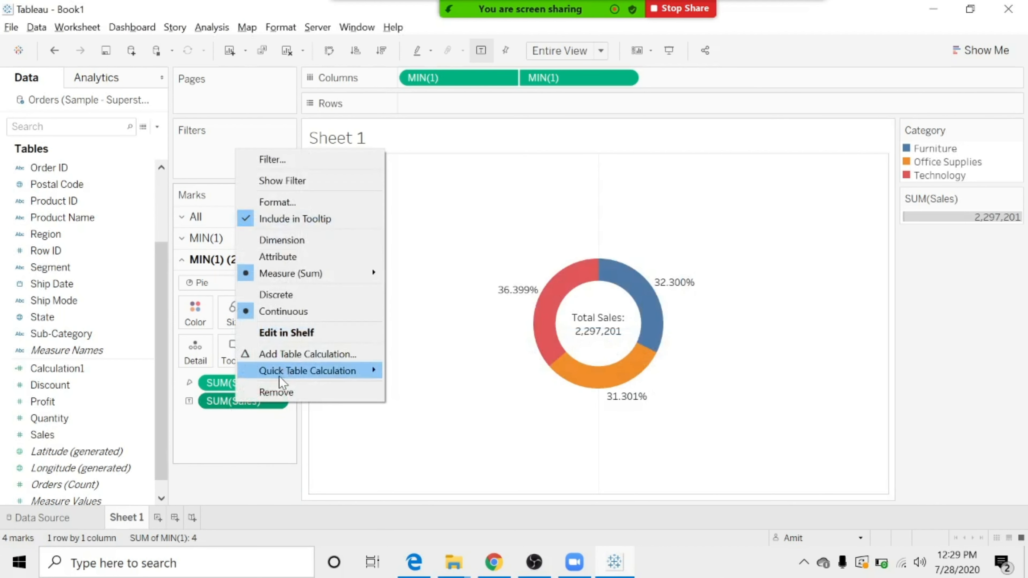
pyautogui.click(283, 207)
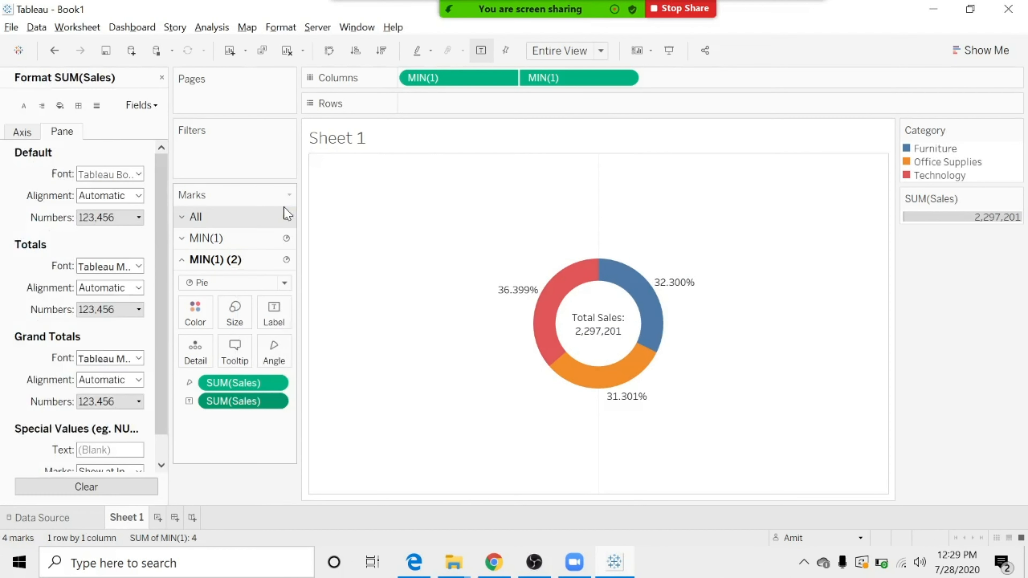
pyautogui.click(139, 217)
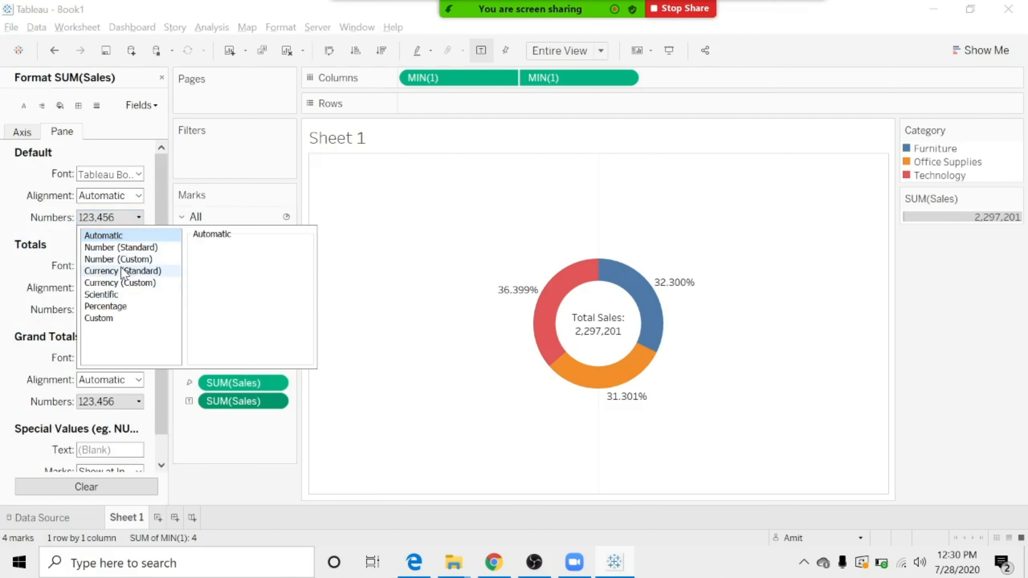
pyautogui.click(113, 284)
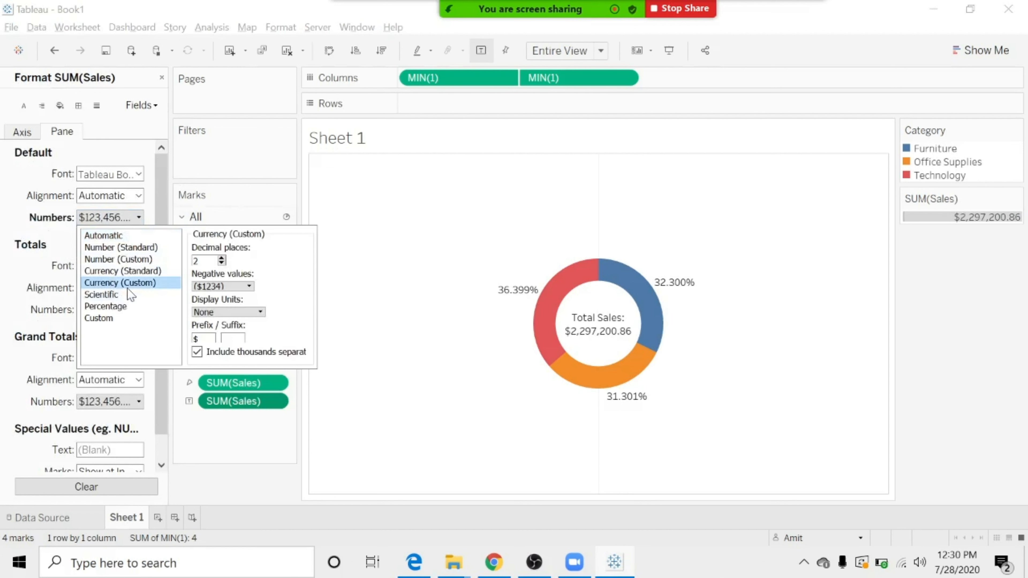
pyautogui.click(250, 312)
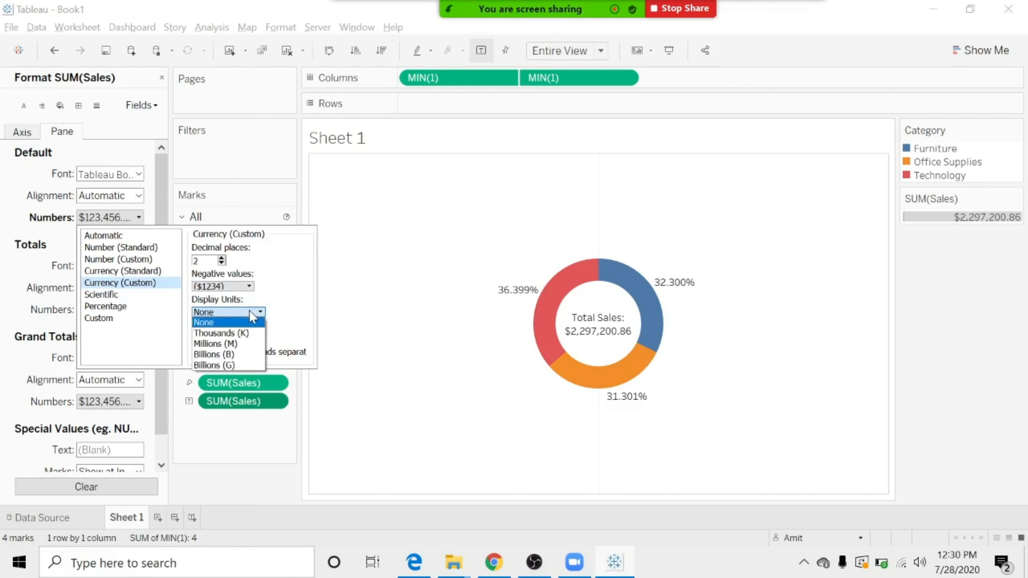
pyautogui.click(231, 342)
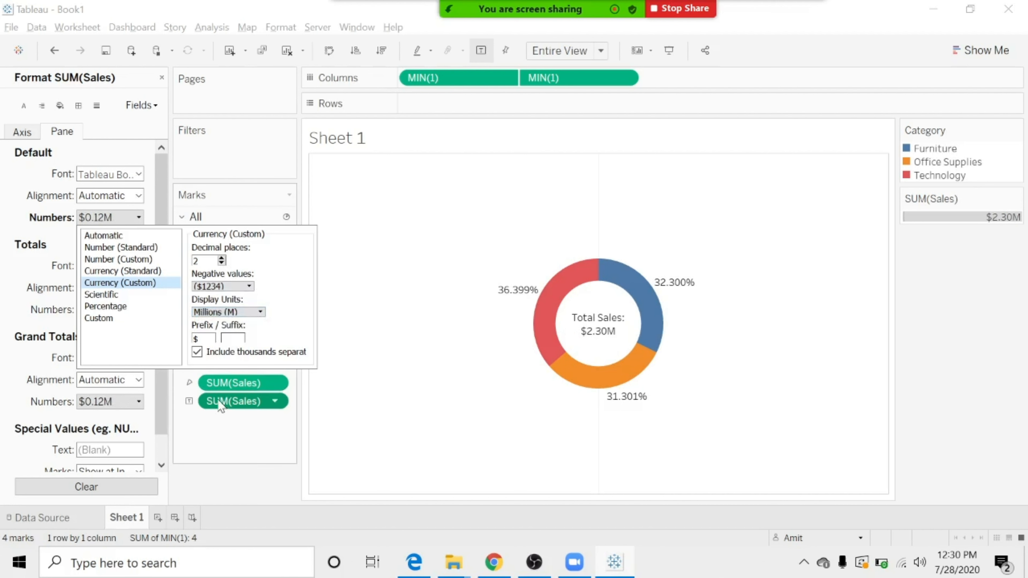
pyautogui.click(236, 449)
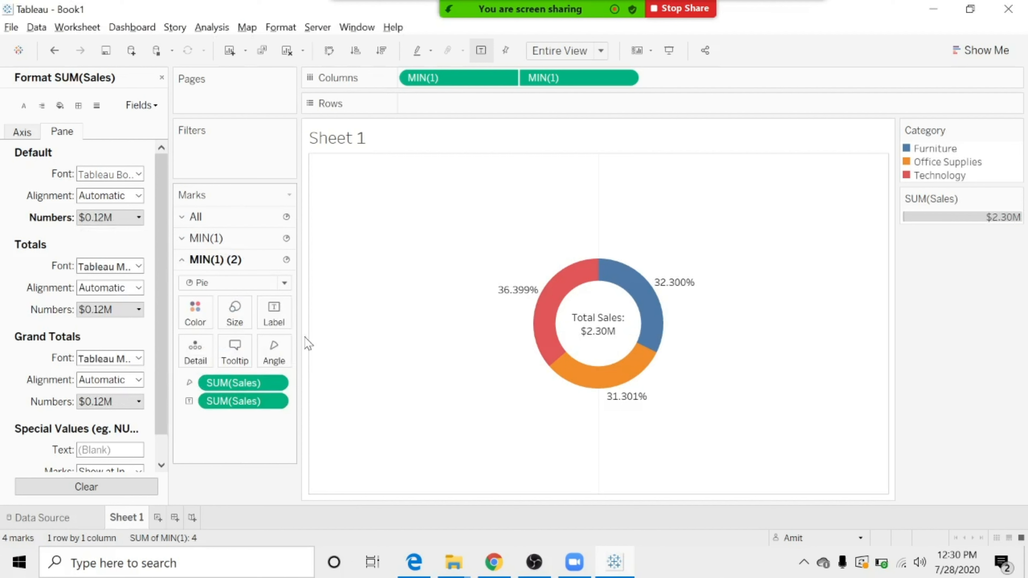
# Replace the sheet title with "Donut Chart", centred and bold, and apply it to the worksheet.
pyautogui.doubleClick(352, 138)
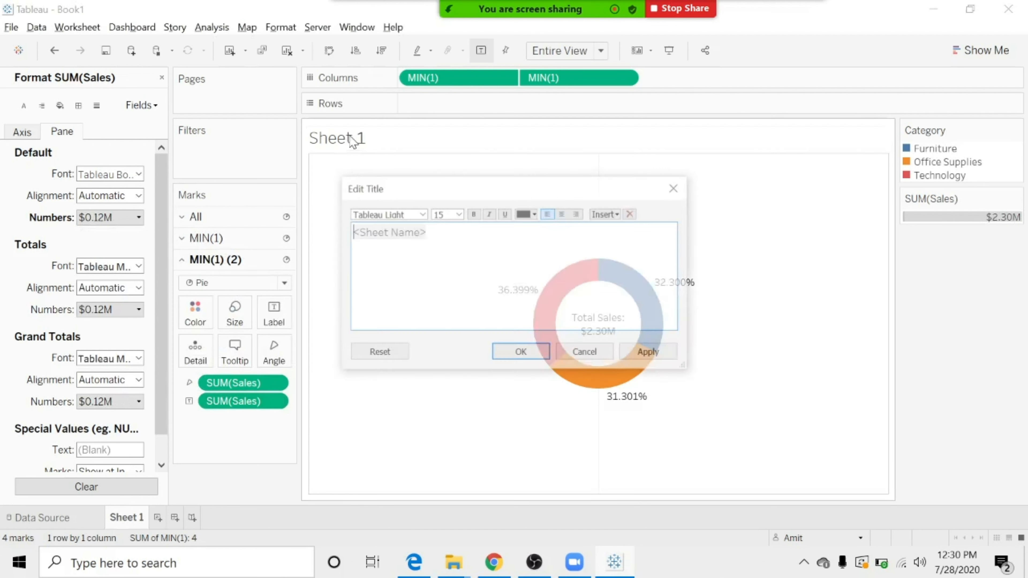
pyautogui.write('Donut Chart')
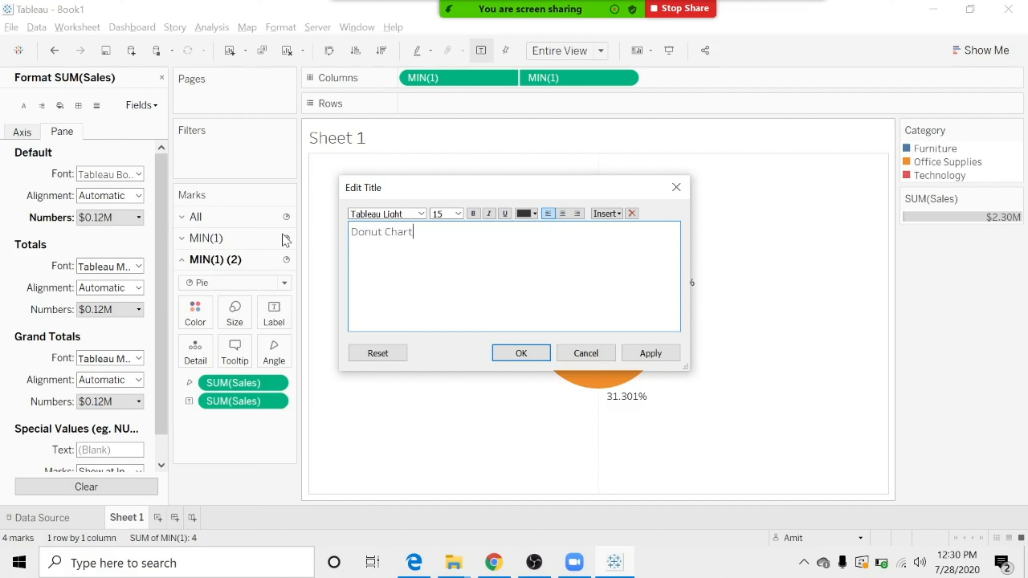
pyautogui.hotkey('ctrl', 'a')
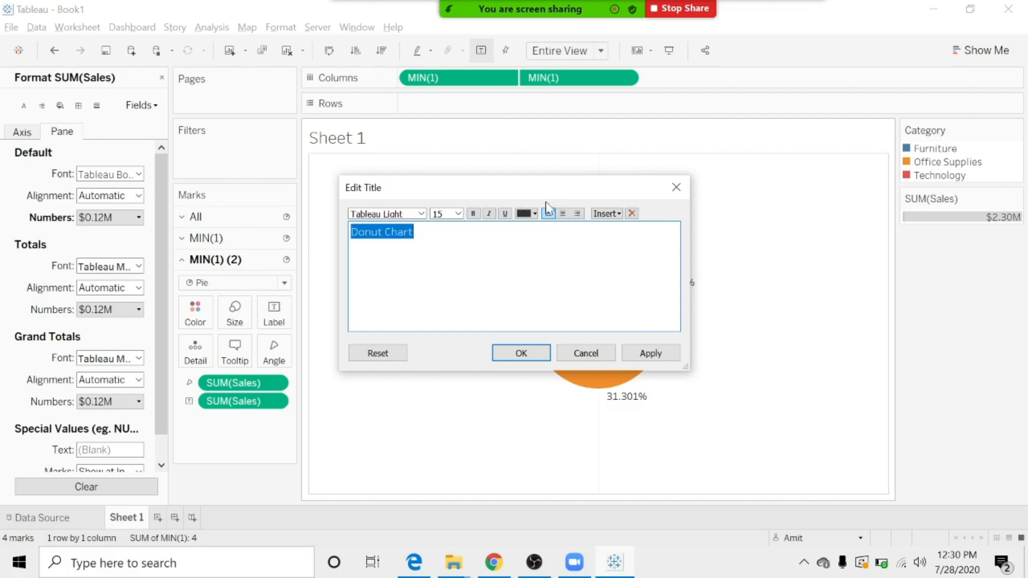
pyautogui.click(563, 214)
pyautogui.click(475, 213)
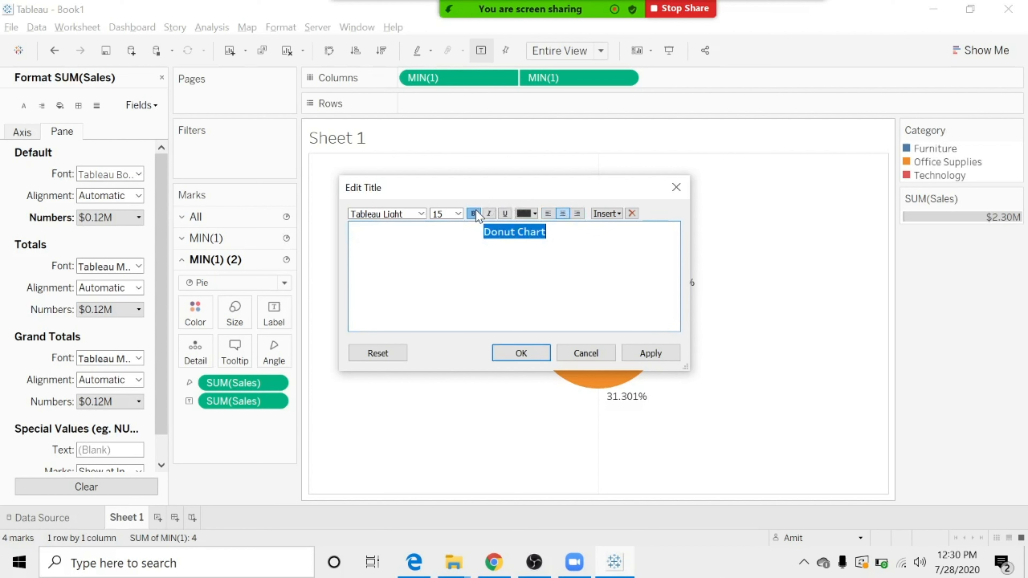
pyautogui.click(647, 353)
pyautogui.click(521, 353)
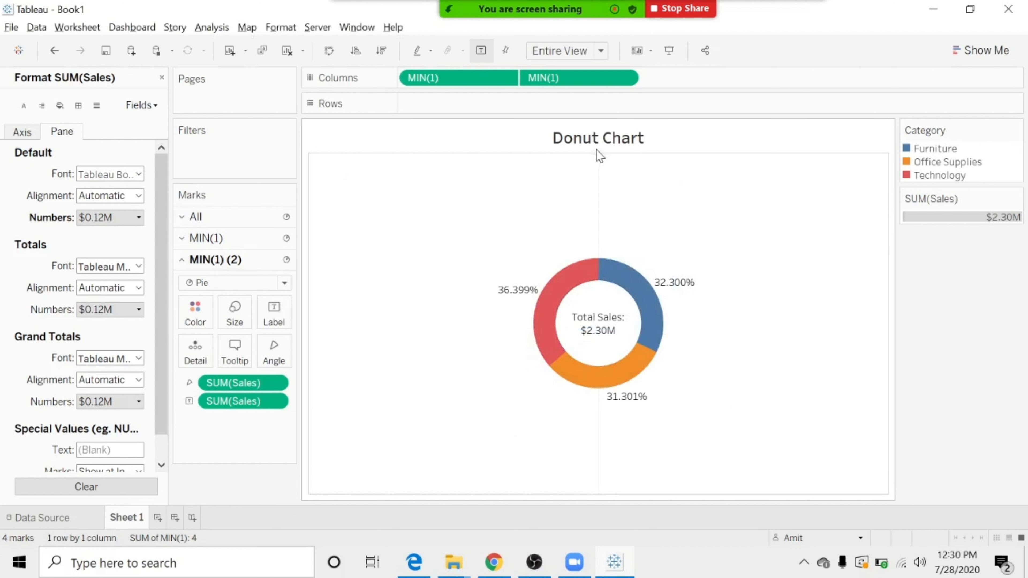
# Set the Grid Lines for Columns to None in the worksheet's line formatting.
pyautogui.click(281, 27)
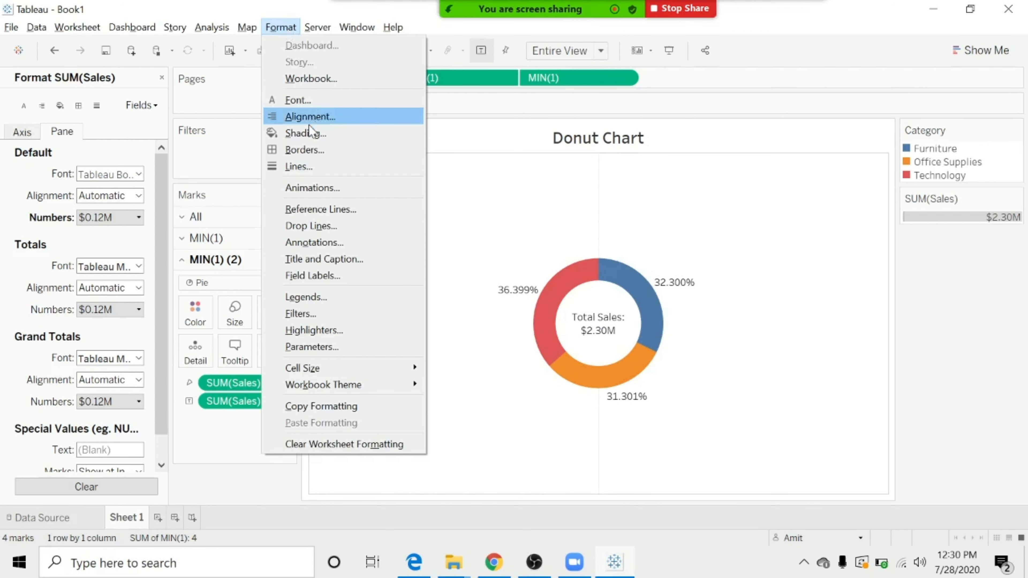
pyautogui.click(310, 164)
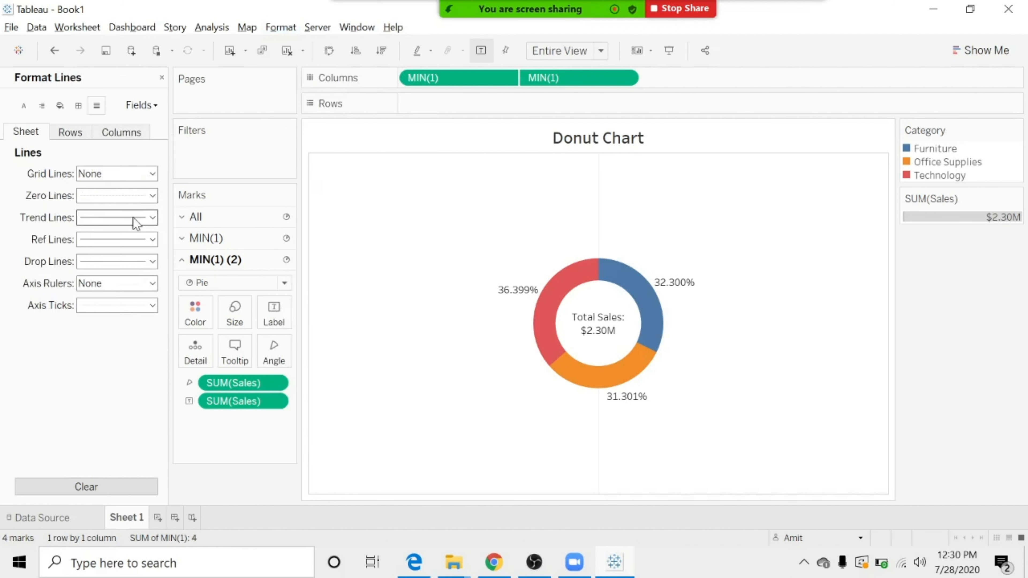
pyautogui.click(122, 133)
pyautogui.click(153, 173)
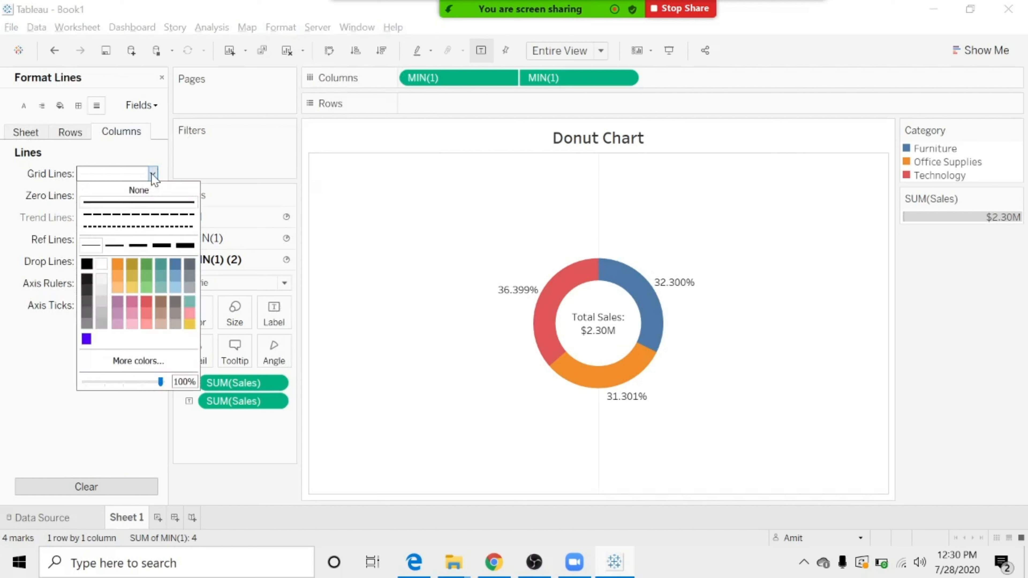
pyautogui.click(140, 191)
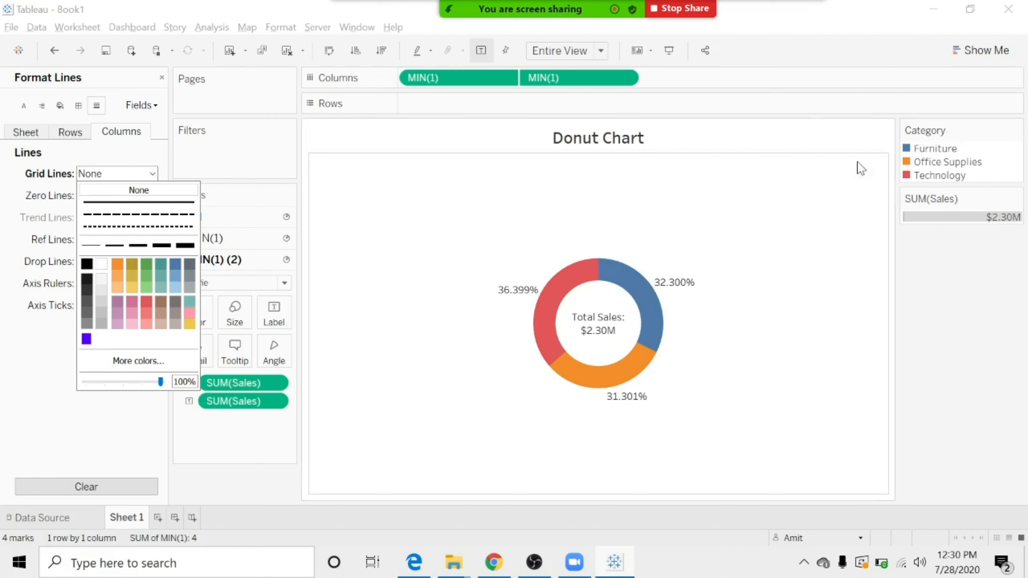
pyautogui.moveTo(635, 6)
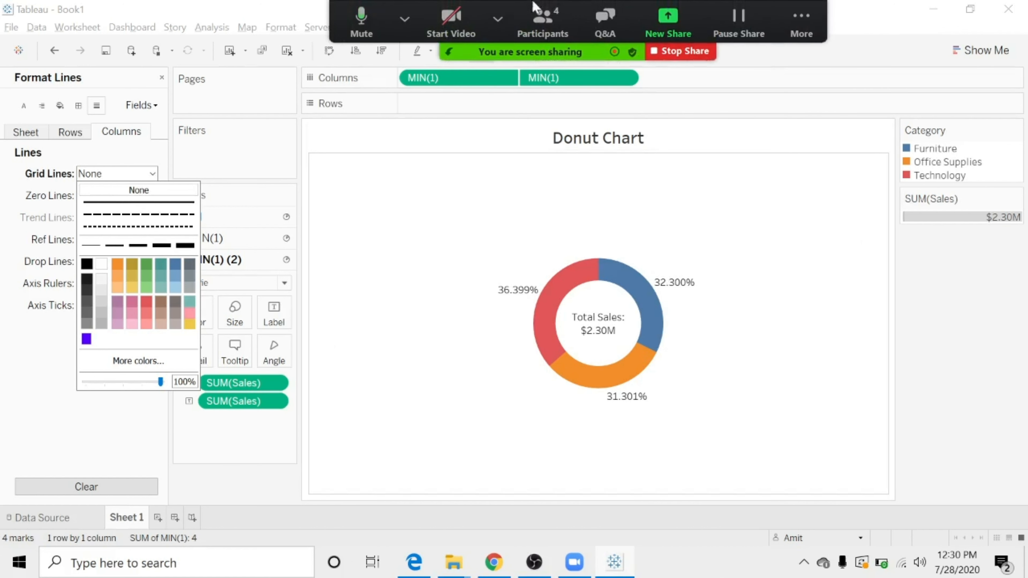